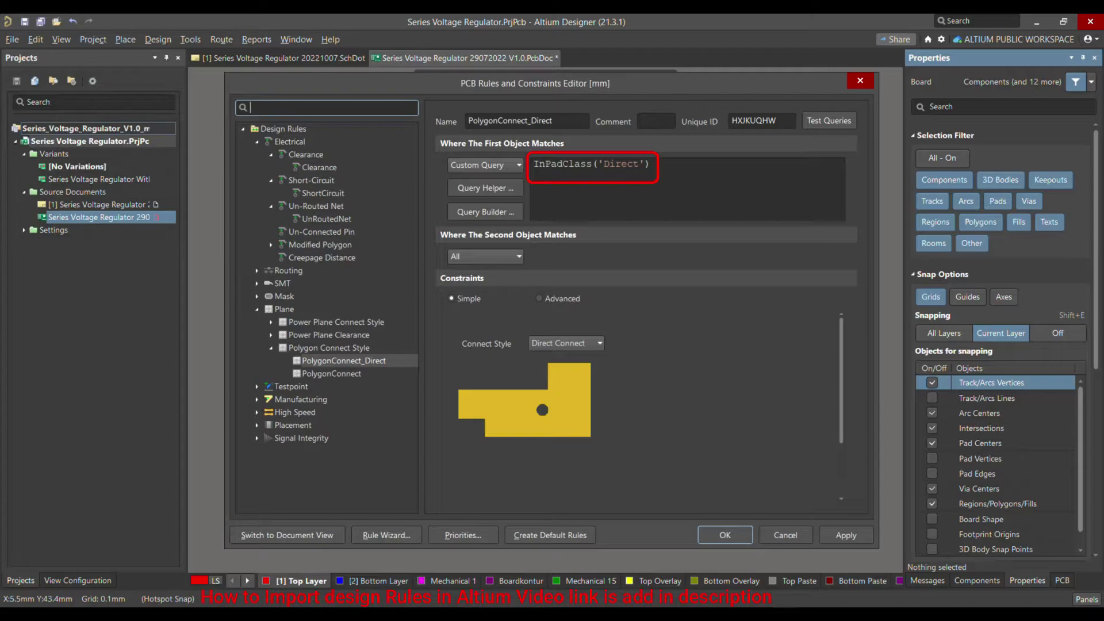
# Close the design rules editor, view the voltage regulator schematic and return to the PCB layout.
pyautogui.press('Return')
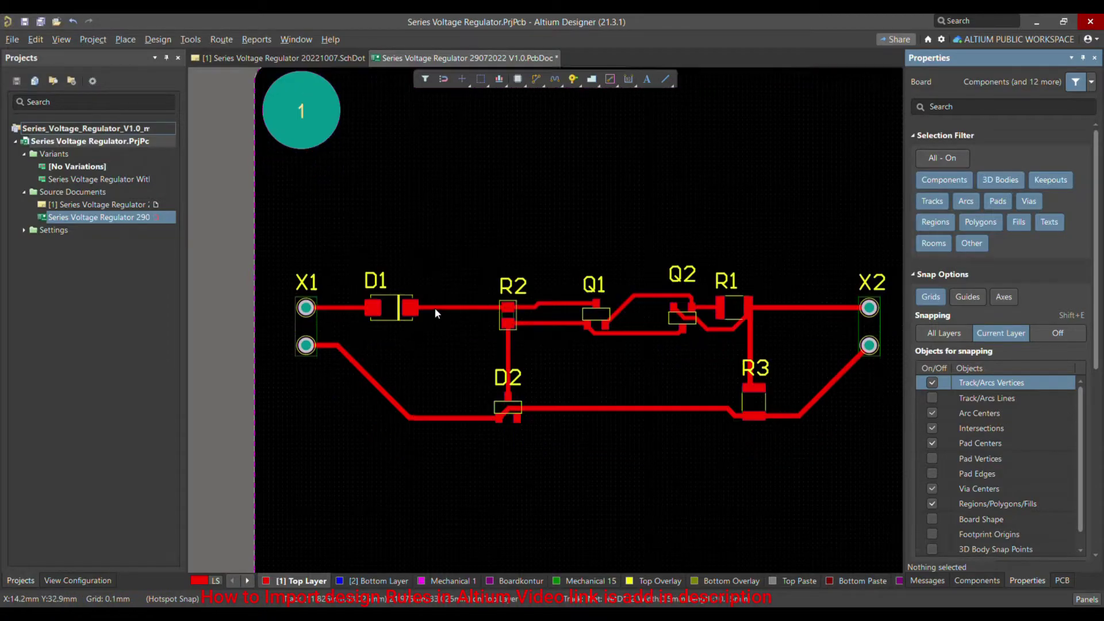
pyautogui.keyDown('ctrl'); pyautogui.scroll(-1, 435, 308); pyautogui.keyUp('ctrl')
pyautogui.keyDown('ctrl'); pyautogui.scroll(-2, 370, 212); pyautogui.keyUp('ctrl')
pyautogui.click(282, 58)
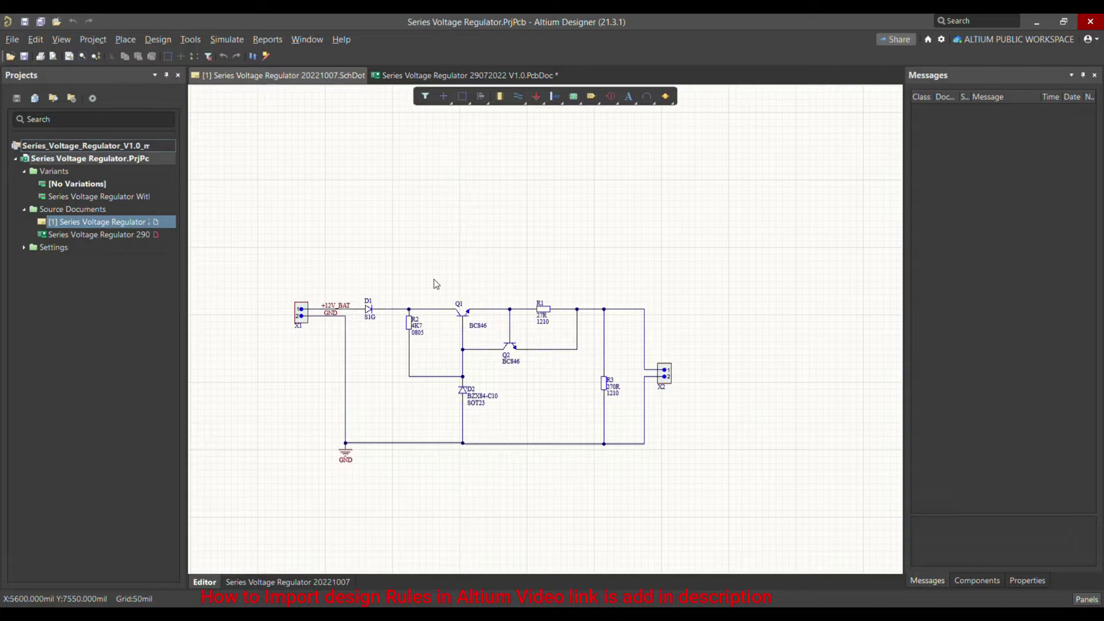
pyautogui.hotkey('ctrl', 'Tab')
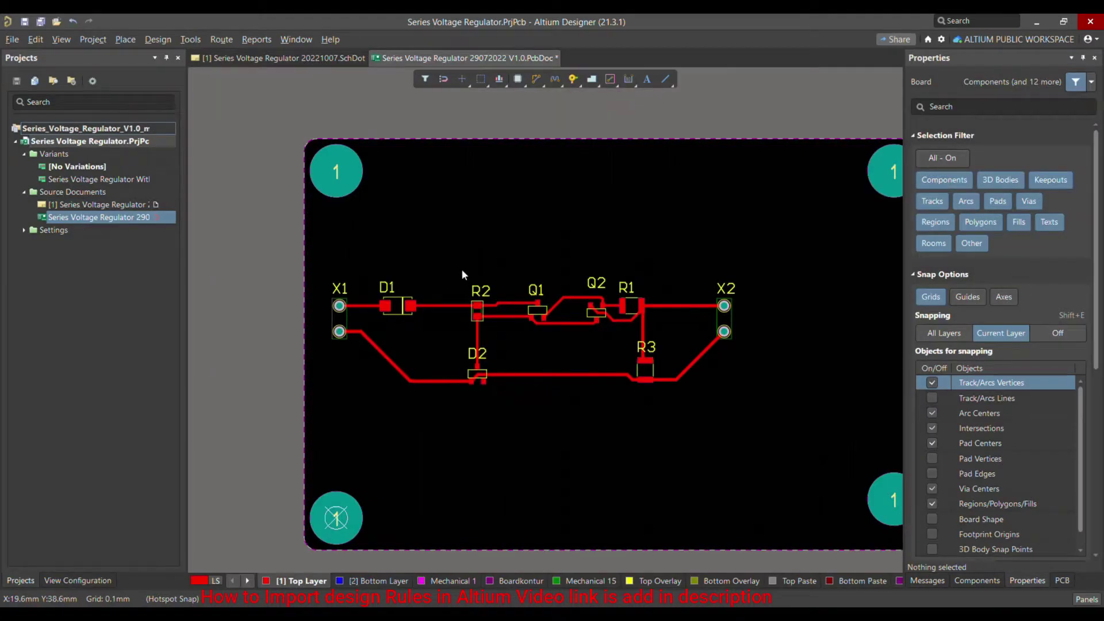
# Widen the properties display beside the D1 area of the board so its settings have more room.
pyautogui.keyDown('ctrl'); pyautogui.scroll(4, 345, 282); pyautogui.keyUp('ctrl')
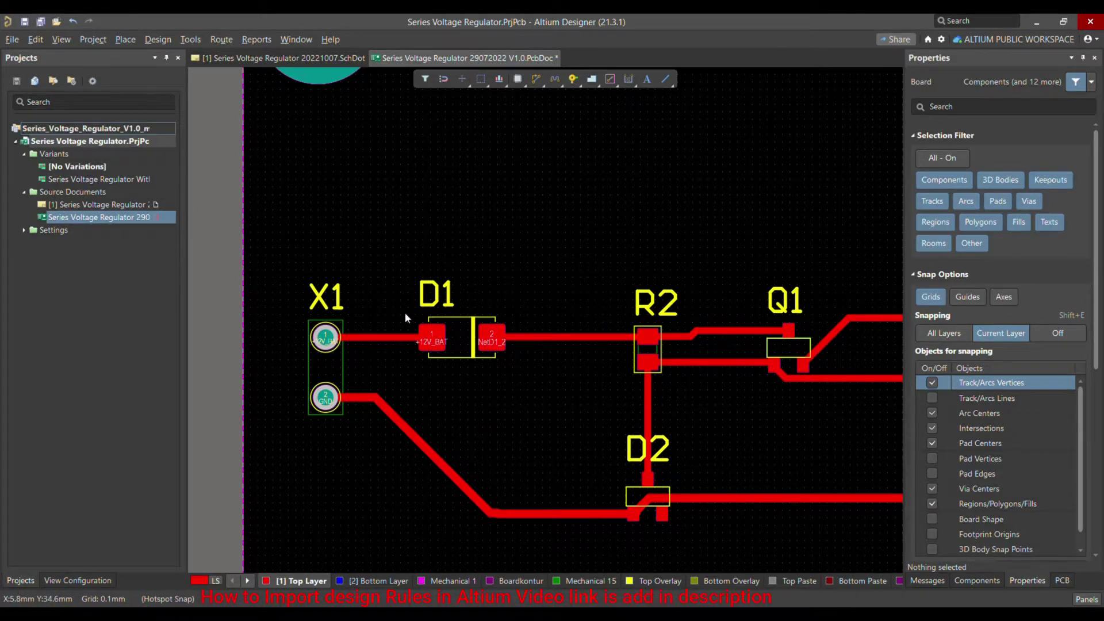
pyautogui.keyDown('ctrl'); pyautogui.scroll(-1, 404, 312); pyautogui.keyUp('ctrl')
pyautogui.keyDown('ctrl'); pyautogui.scroll(3, 439, 333); pyautogui.keyUp('ctrl')
pyautogui.keyDown('ctrl'); pyautogui.scroll(-2, 515, 330); pyautogui.keyUp('ctrl')
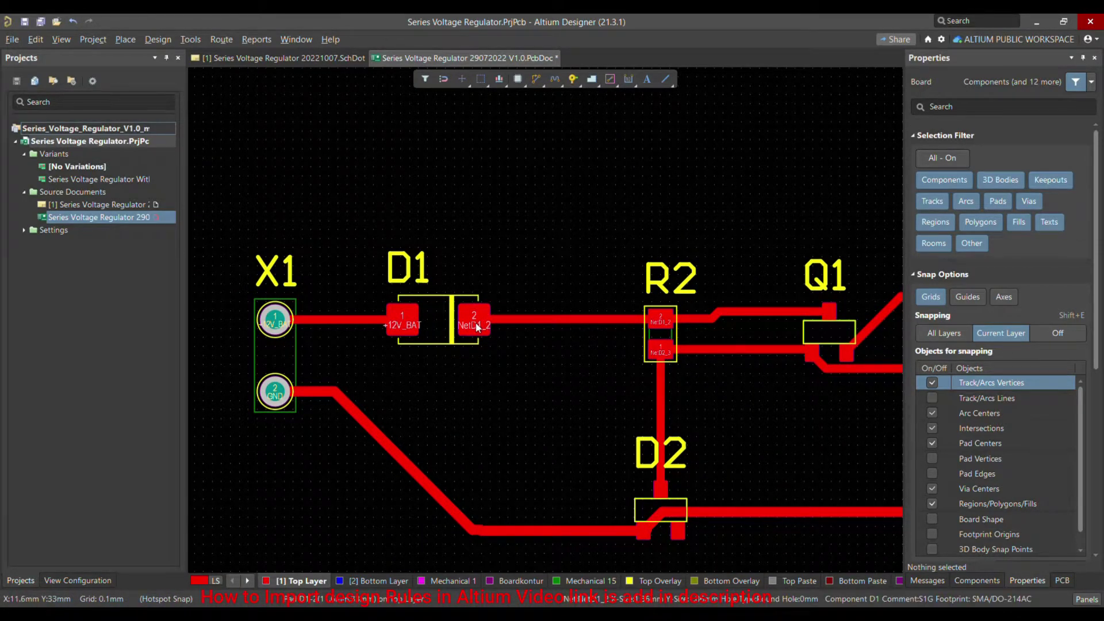
pyautogui.keyDown('ctrl'); pyautogui.scroll(2, 478, 328); pyautogui.keyUp('ctrl')
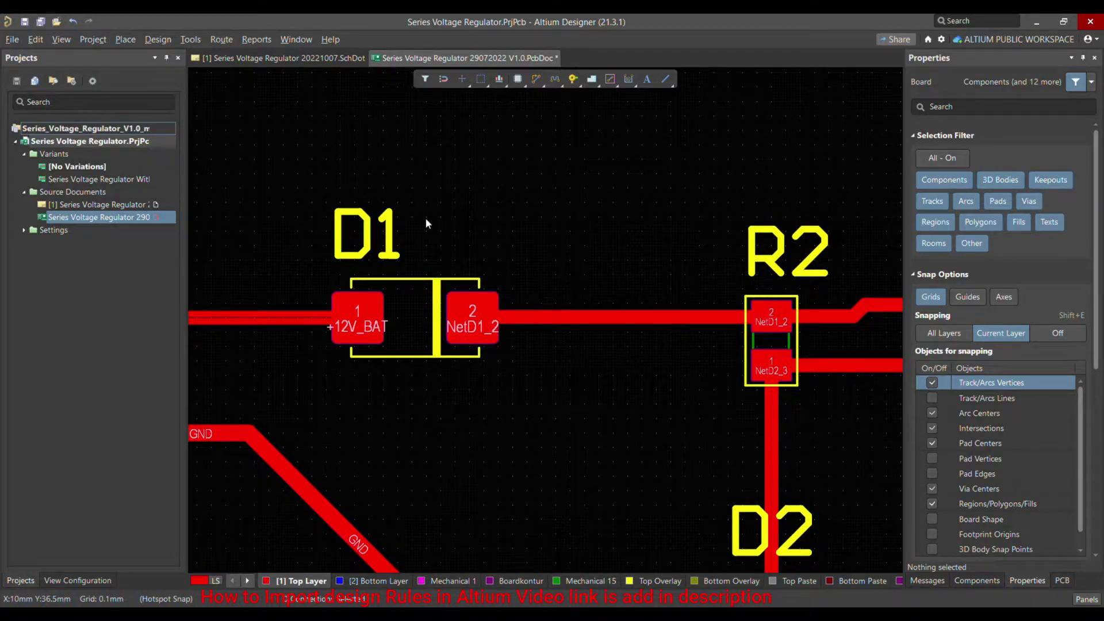
pyautogui.moveTo(907, 378); pyautogui.dragTo(843, 394)
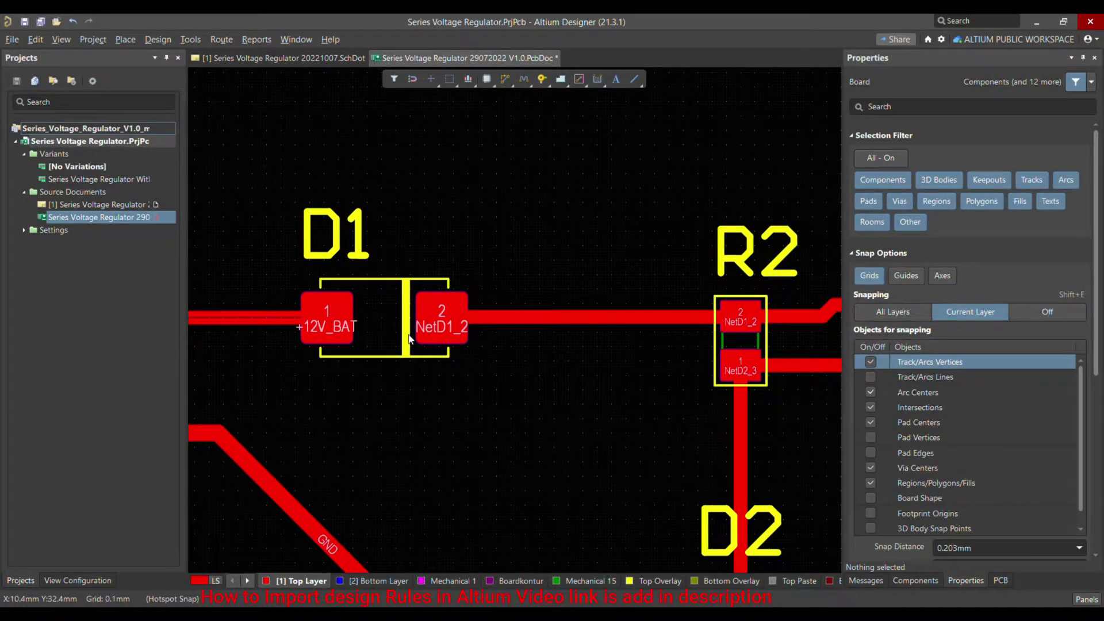
# Draw a solid, no-net polygon pour on the Top Layer around pad 2 of D1, about 35 sq.mm with one chamfered corner.
pyautogui.click(126, 39)
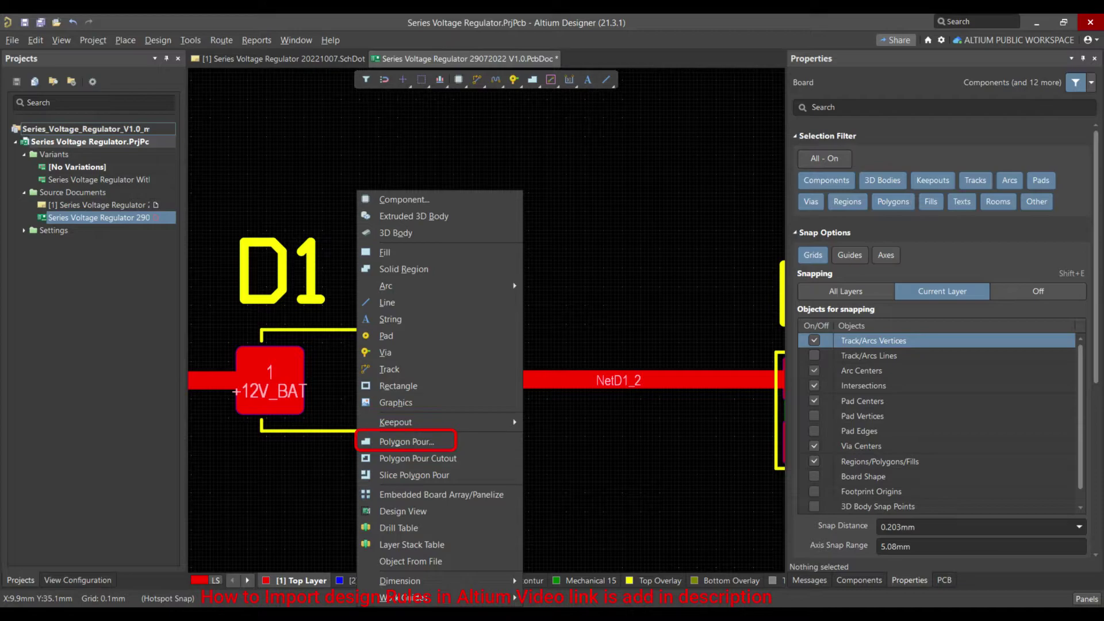
pyautogui.click(406, 442)
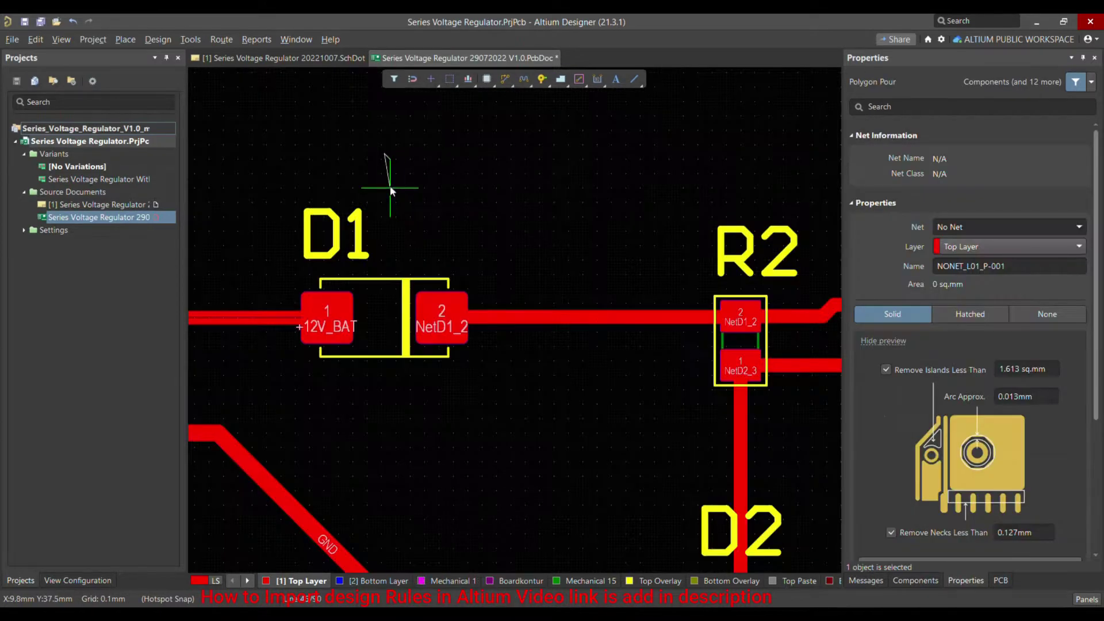
pyautogui.click(385, 152)
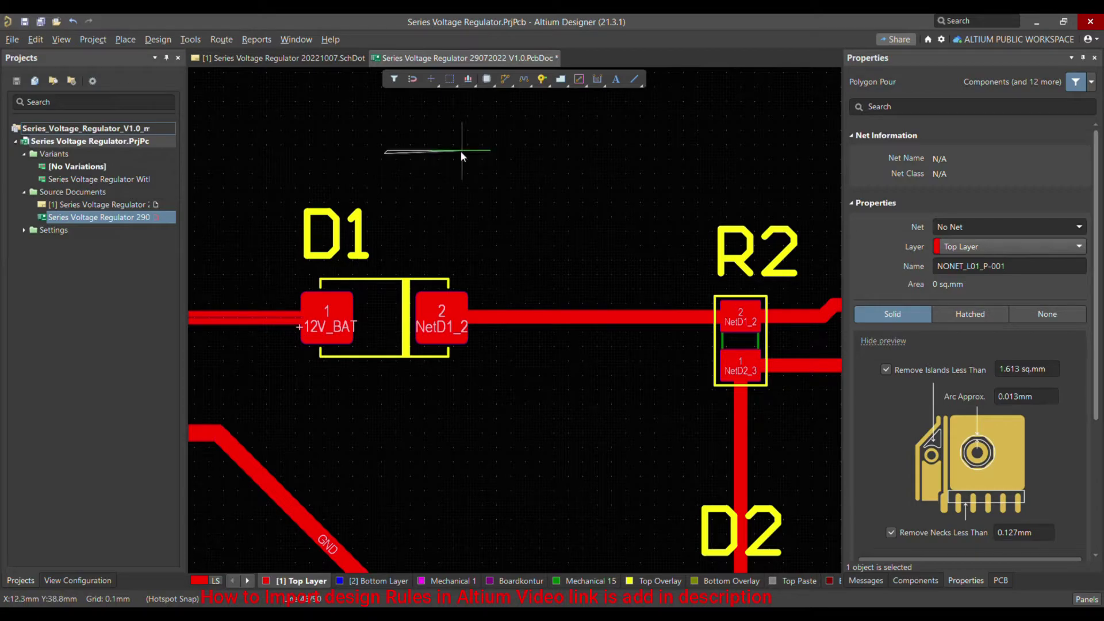
pyautogui.keyDown('ctrl'); pyautogui.scroll(2, 461, 150); pyautogui.keyUp('ctrl')
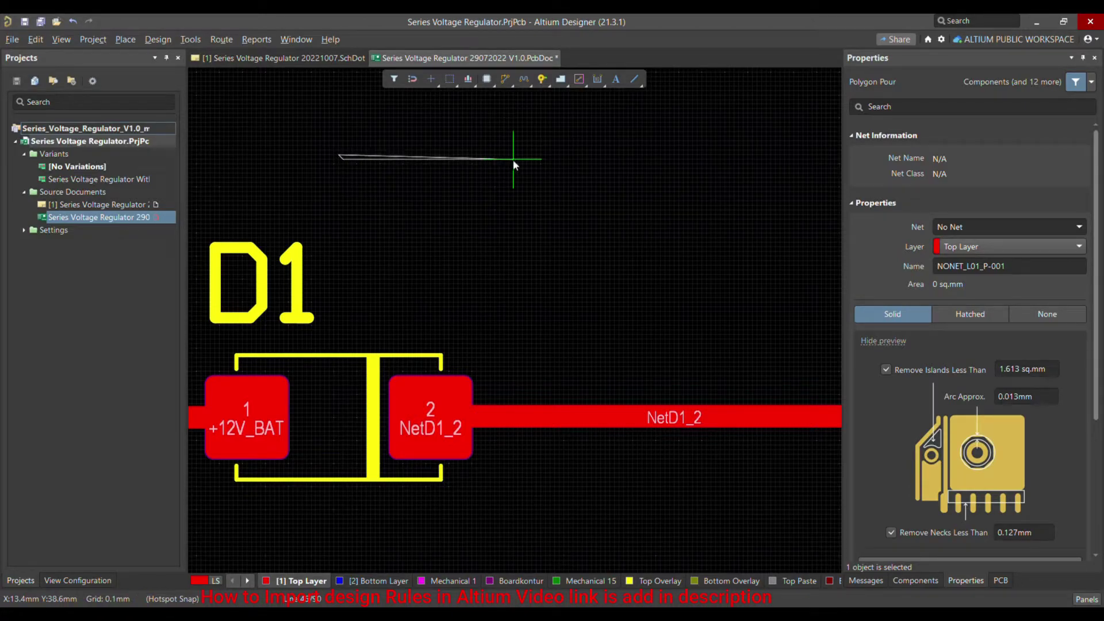
pyautogui.press('space')
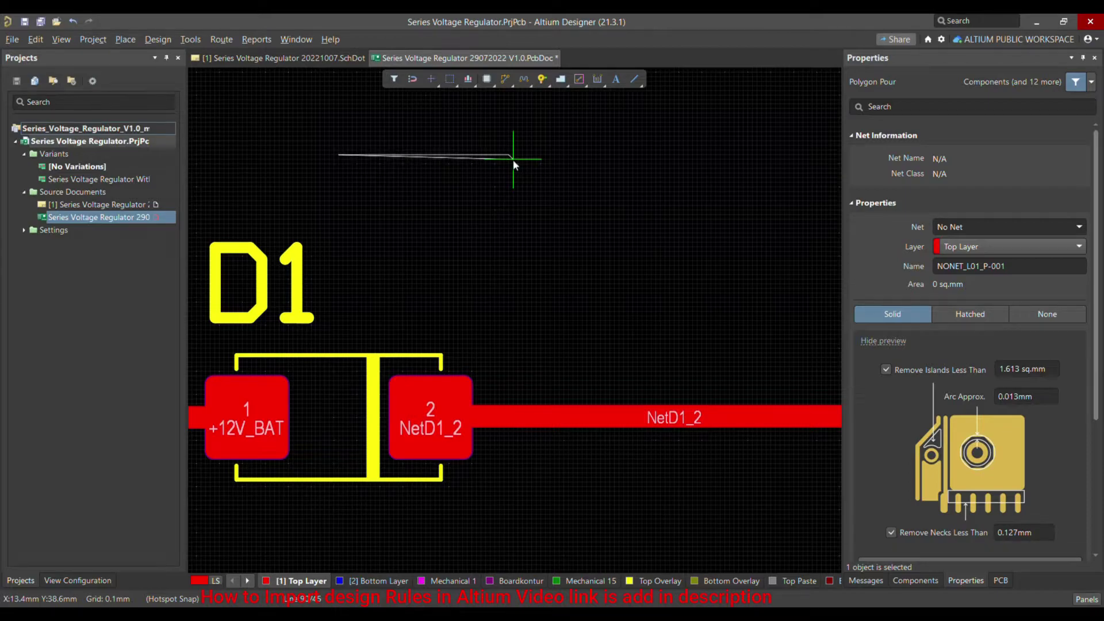
pyautogui.keyDown('ctrl'); pyautogui.scroll(-2, 525, 364); pyautogui.keyUp('ctrl')
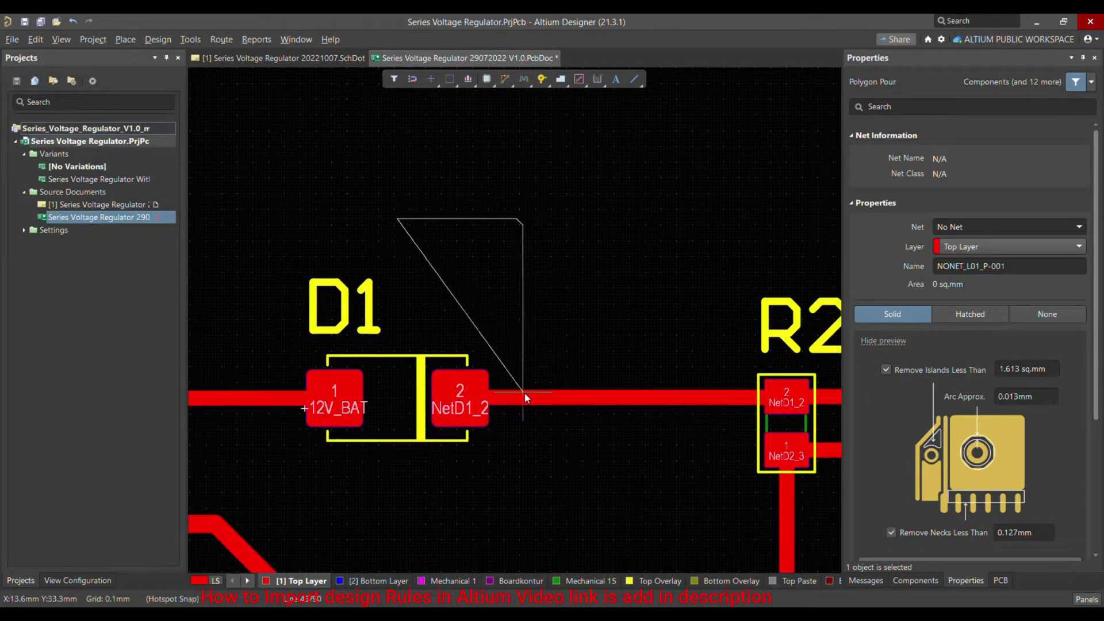
pyautogui.click(535, 508)
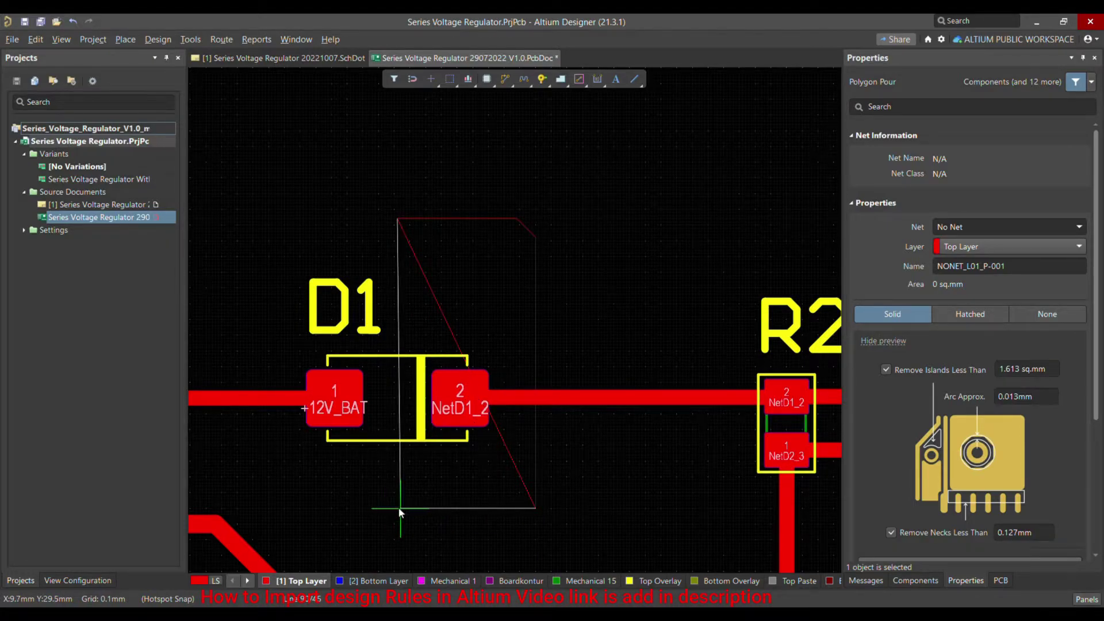
pyautogui.click(398, 507)
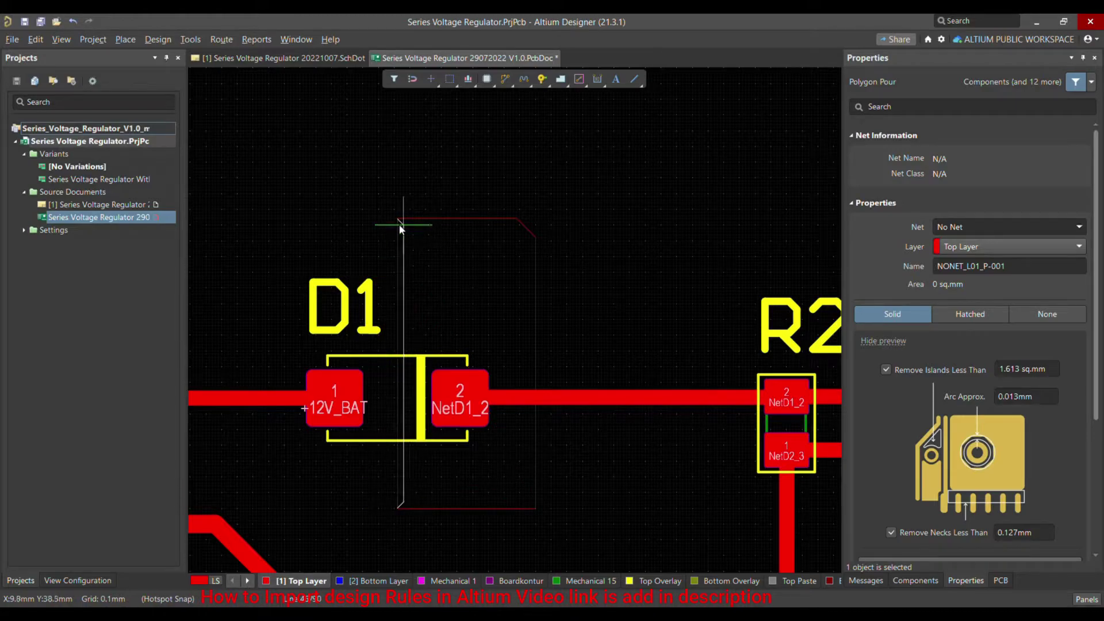
pyautogui.keyDown('ctrl'); pyautogui.scroll(5, 399, 224); pyautogui.keyUp('ctrl')
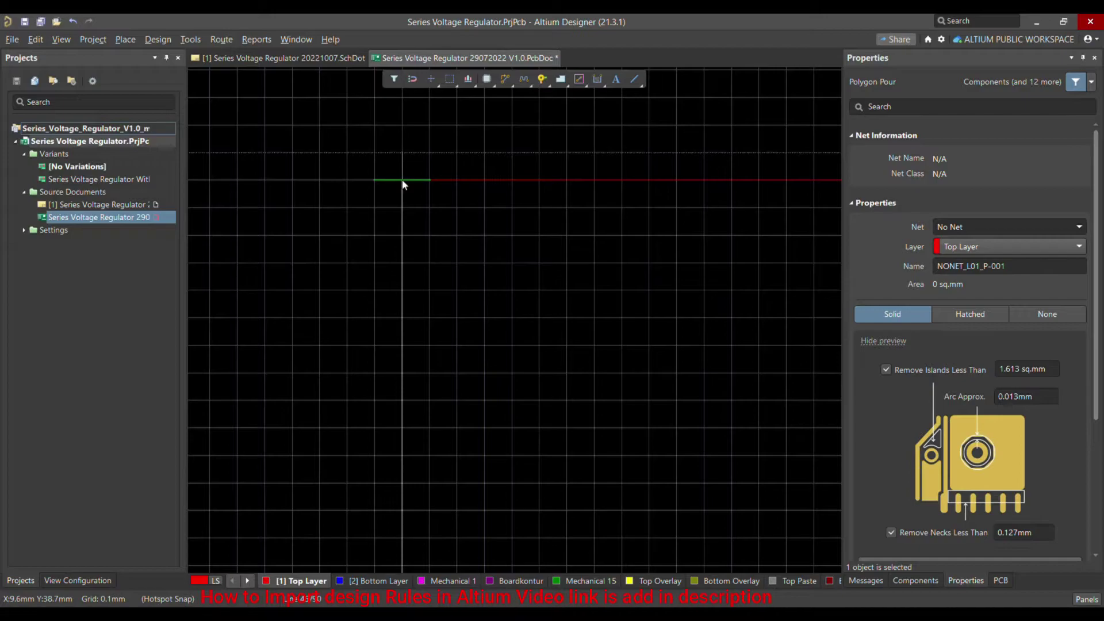
pyautogui.rightClick(508, 265)
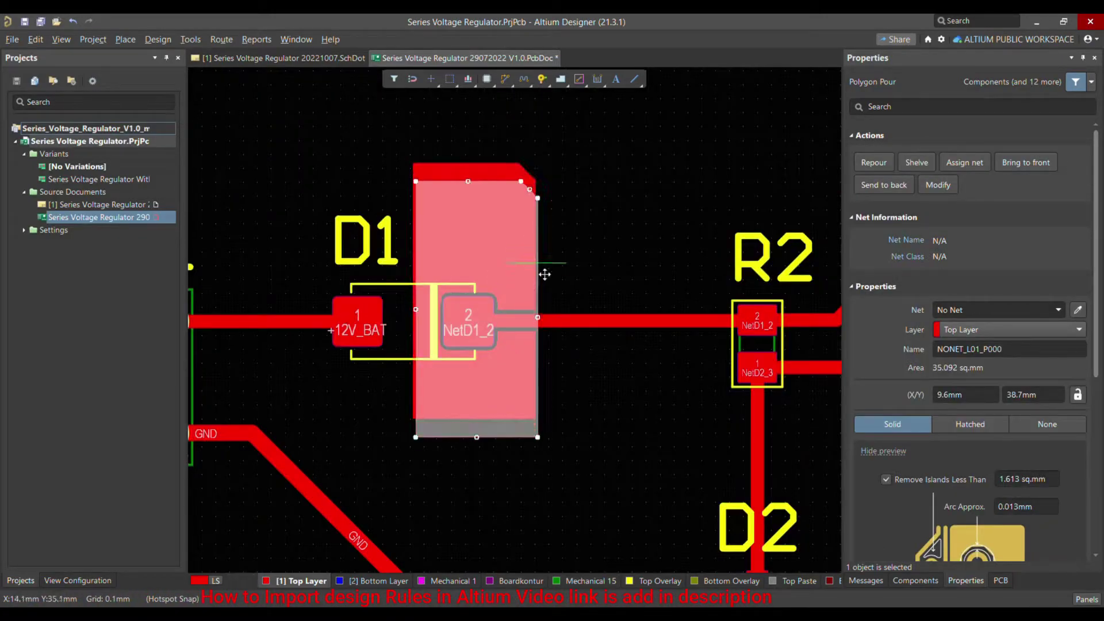
# Shift the new polygon down to Y 38.1 mm and repour only the selected polygon.
pyautogui.keyDown('ctrl'); pyautogui.scroll(1, 537, 266); pyautogui.keyUp('ctrl')
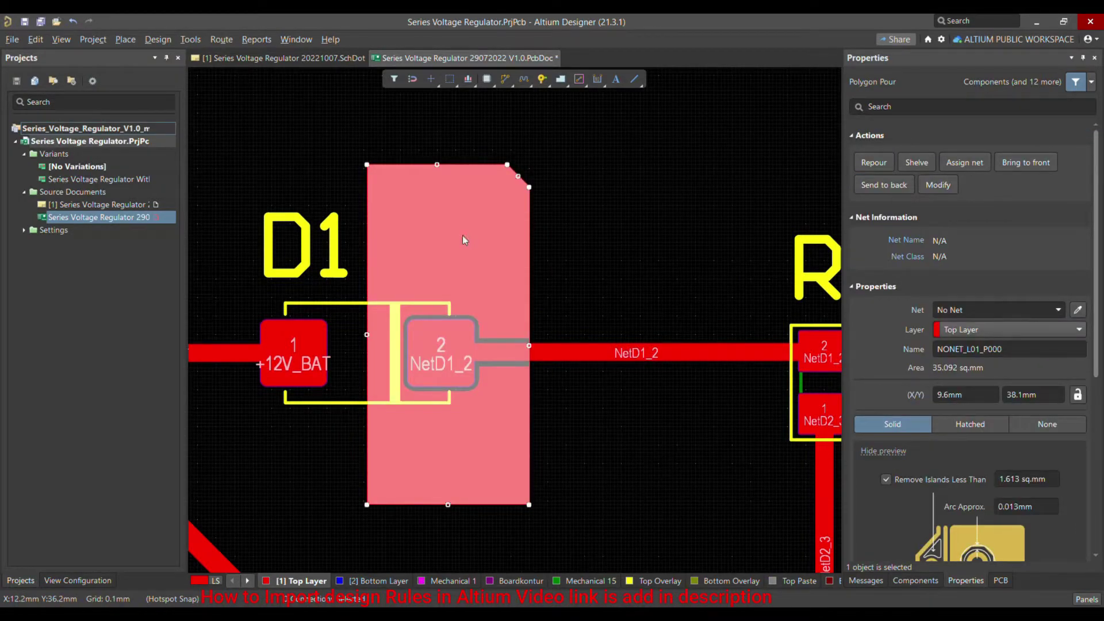
pyautogui.rightClick(570, 398)
pyautogui.moveTo(516, 381)
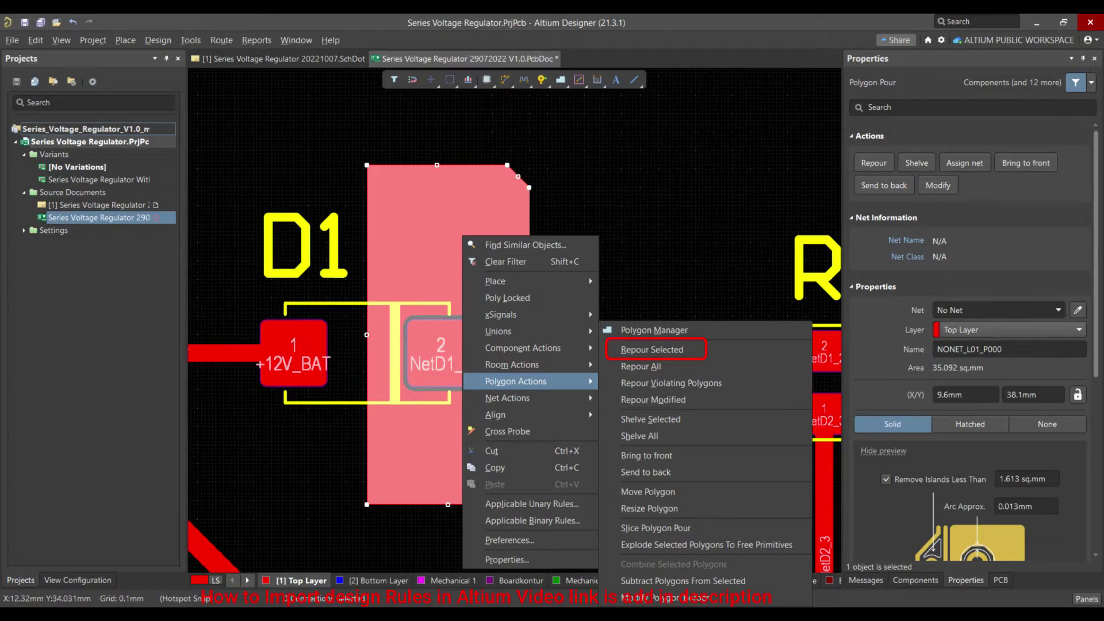
pyautogui.click(653, 350)
pyautogui.click(513, 269)
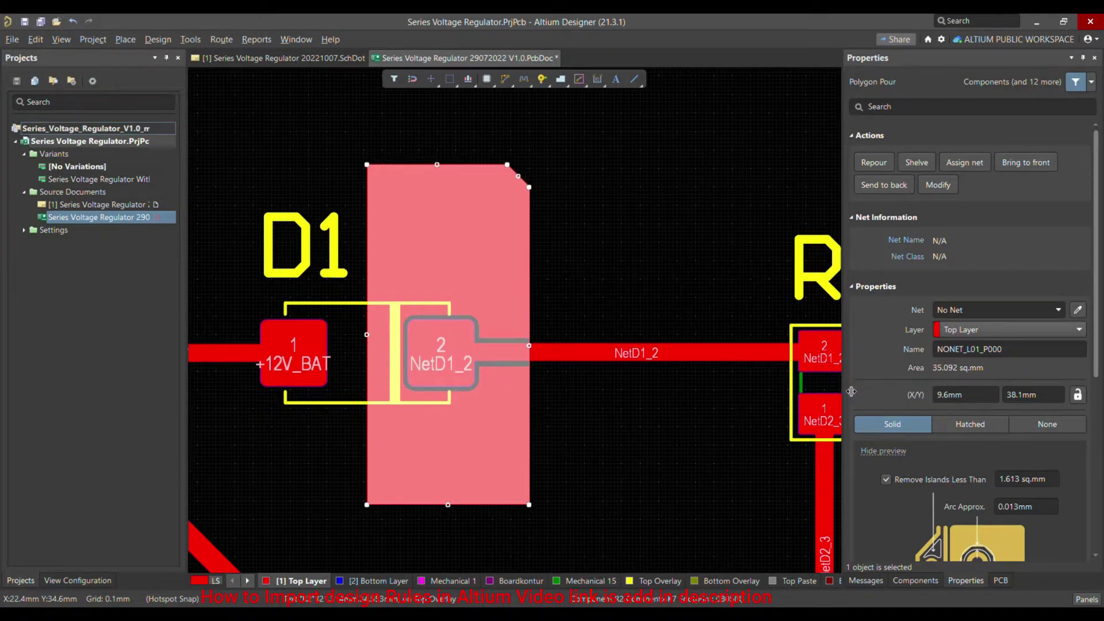
# Widen the properties display further, view the polygon's settings and look at where Properties can be enabled.
pyautogui.moveTo(852, 392); pyautogui.dragTo(786, 392)
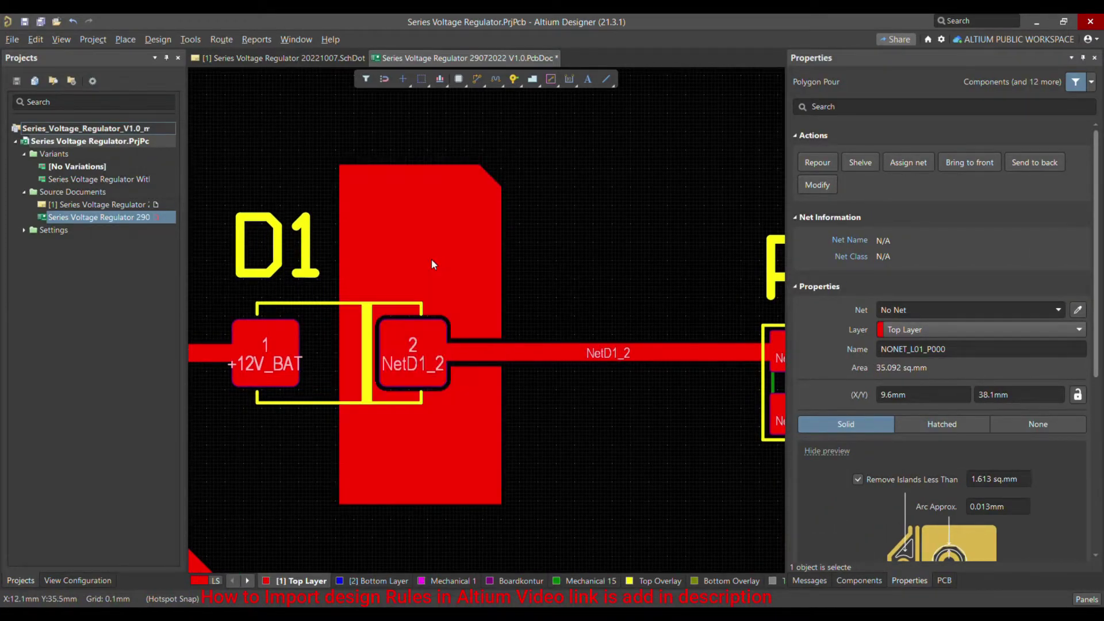
pyautogui.click(432, 260)
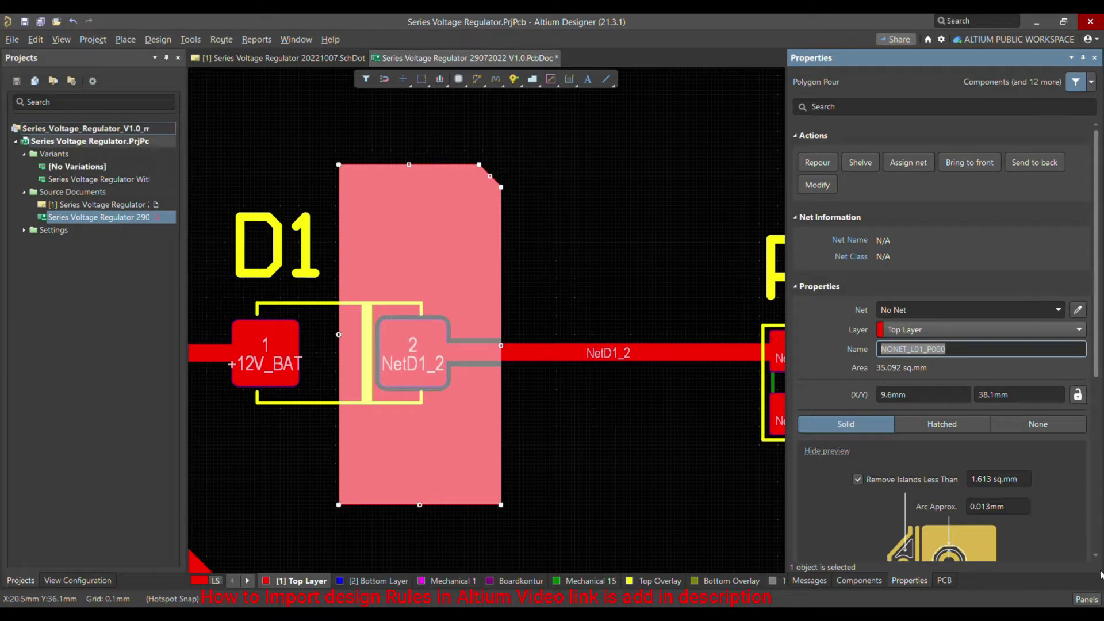
pyautogui.click(1087, 600)
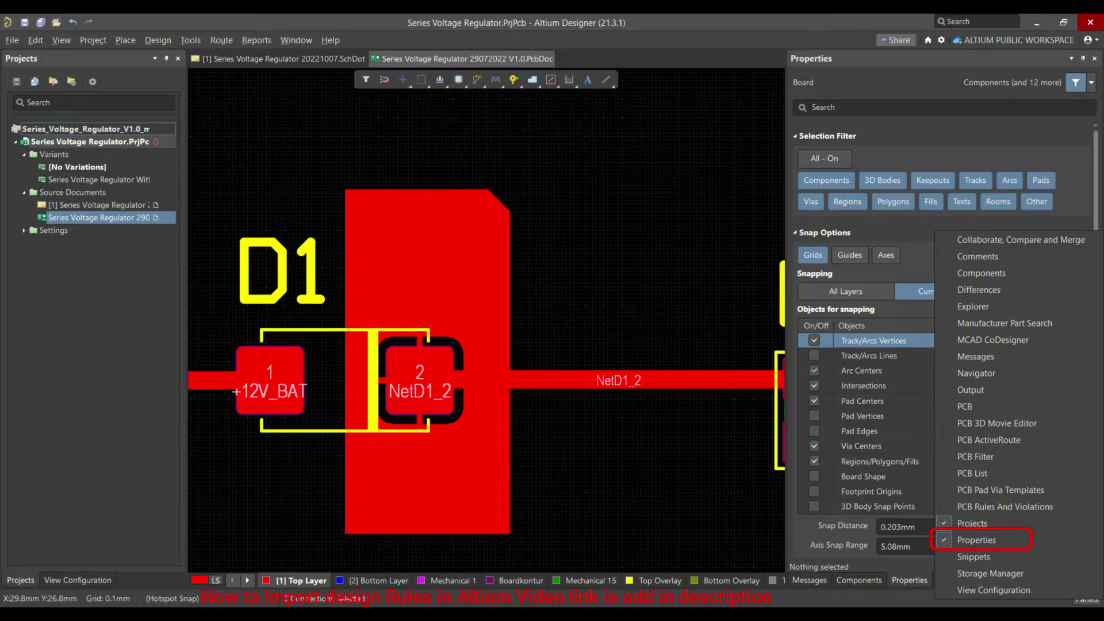
pyautogui.click(381, 237)
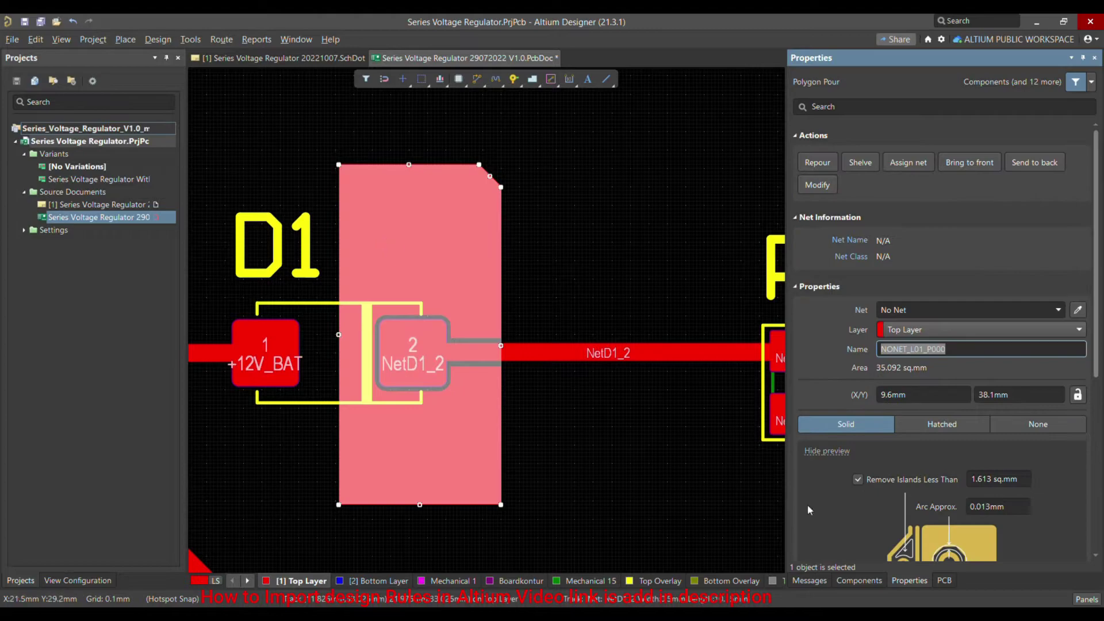
pyautogui.click(61, 39)
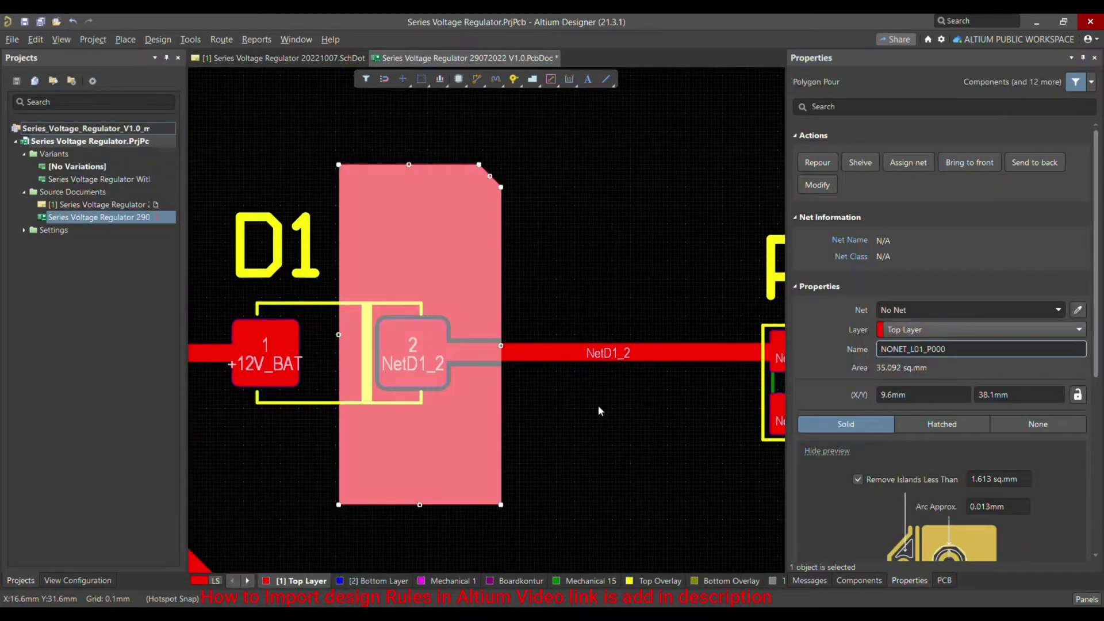
pyautogui.click(598, 405)
# Assign net NetD1_2 to the polygon by picking pad 2 of D1, and check the polygon's net information.
pyautogui.click(446, 270)
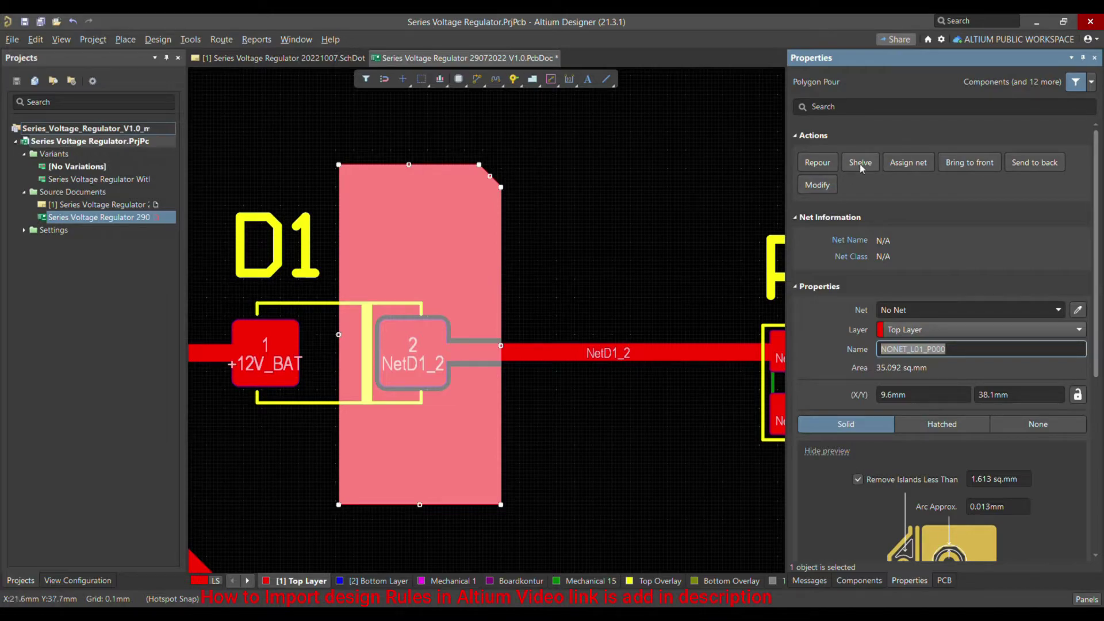
pyautogui.click(909, 163)
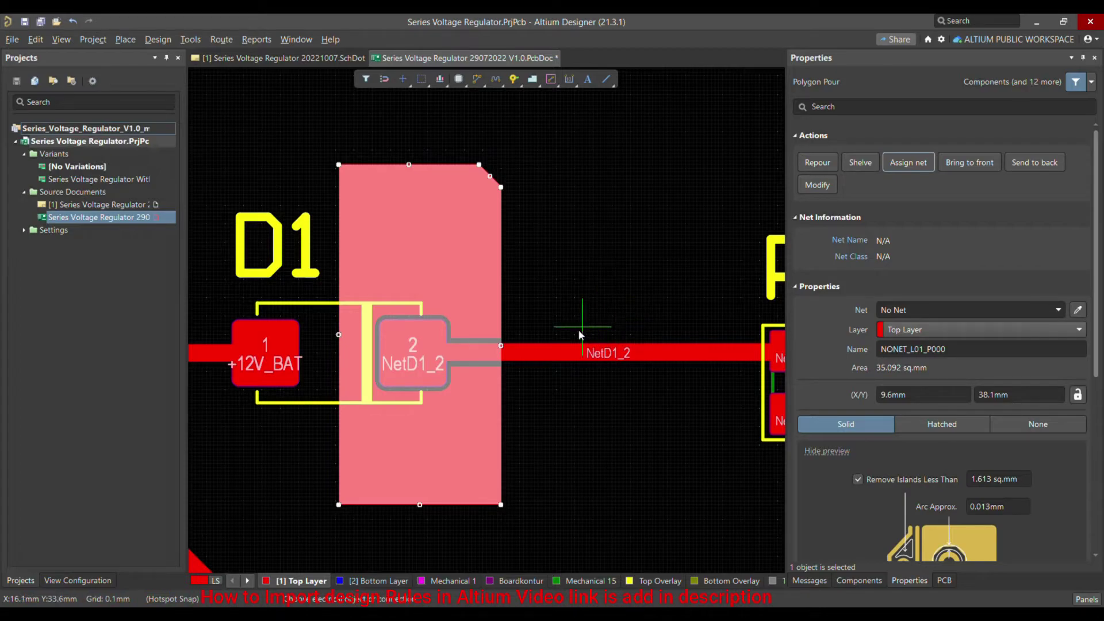
pyautogui.keyDown('ctrl'); pyautogui.scroll(-2, 444, 385); pyautogui.keyUp('ctrl')
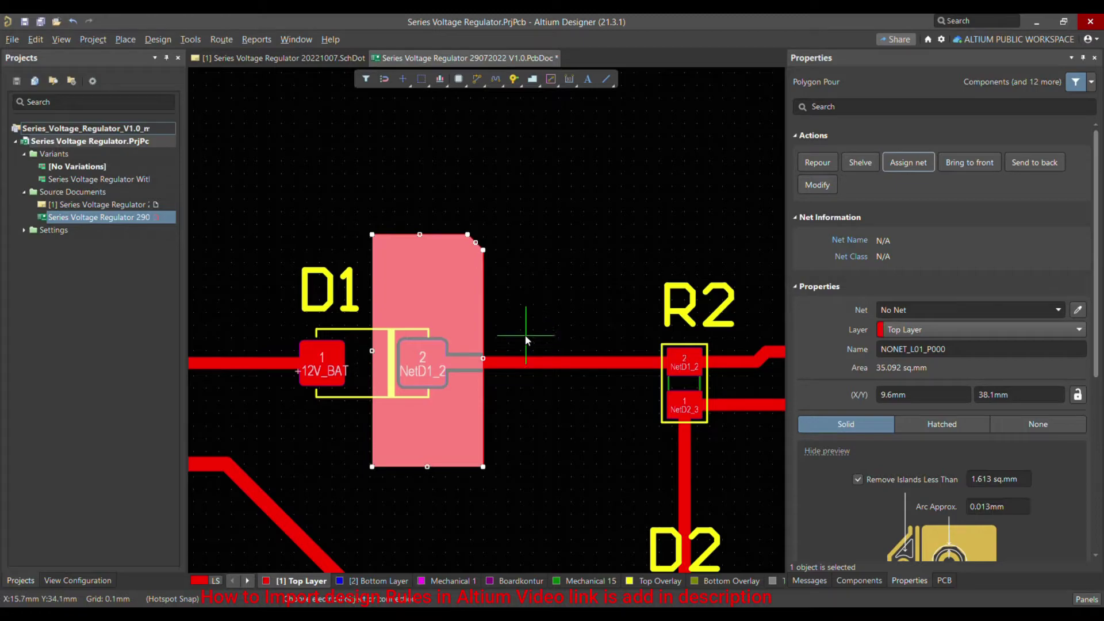
pyautogui.keyDown('ctrl'); pyautogui.scroll(1, 595, 332); pyautogui.keyUp('ctrl')
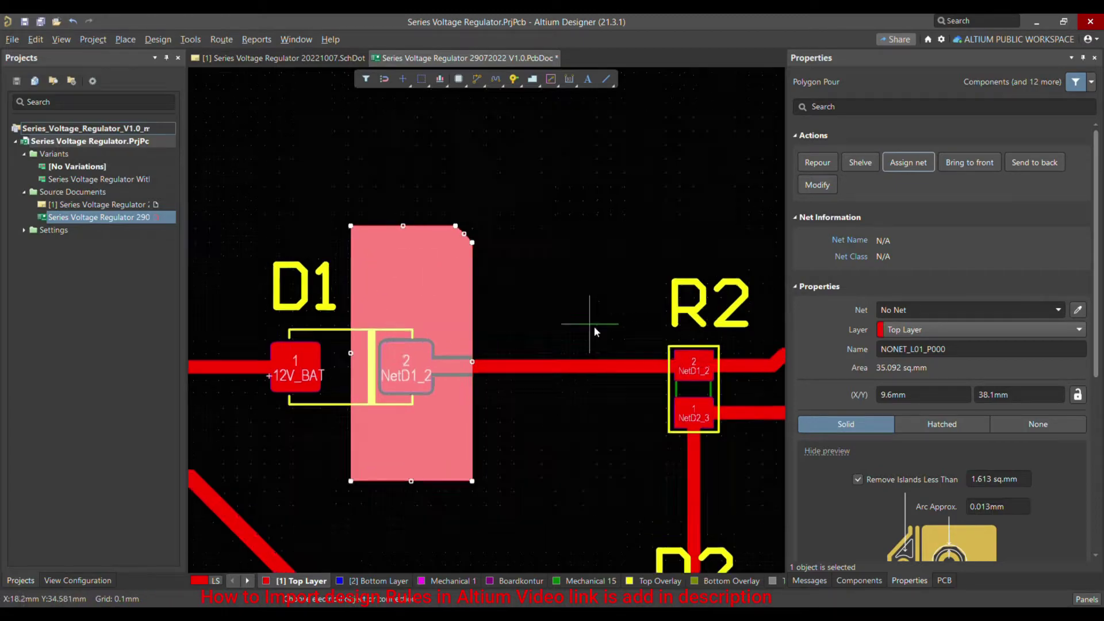
pyautogui.keyDown('ctrl'); pyautogui.scroll(1, 595, 332); pyautogui.keyUp('ctrl')
pyautogui.keyDown('ctrl'); pyautogui.scroll(-1, 604, 337); pyautogui.keyUp('ctrl')
pyautogui.keyDown('ctrl'); pyautogui.scroll(2, 418, 363); pyautogui.keyUp('ctrl')
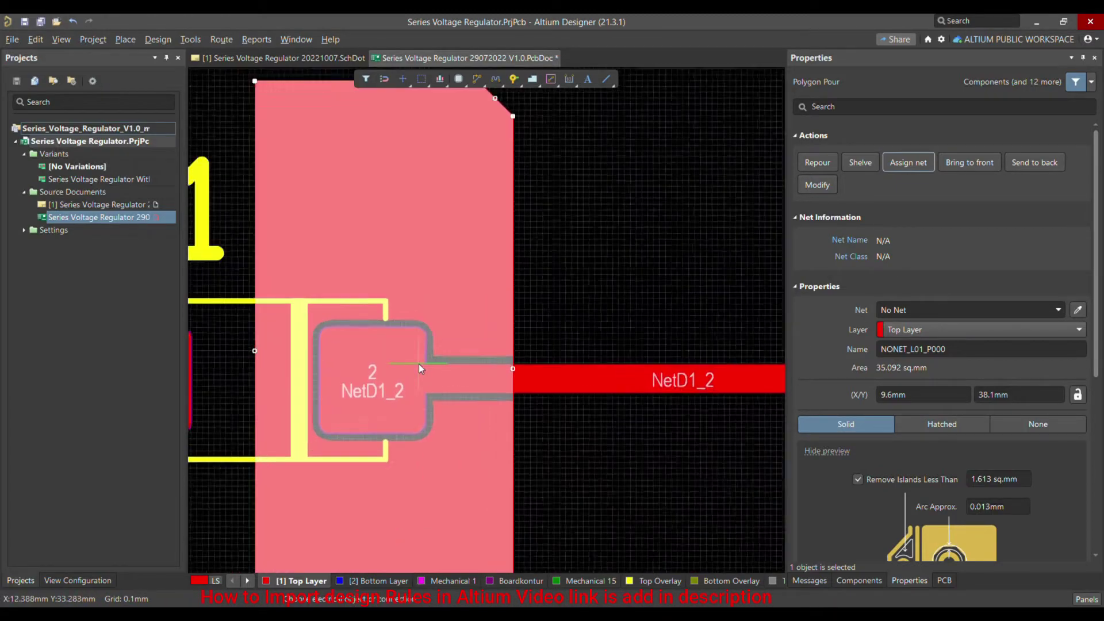
pyautogui.keyDown('ctrl'); pyautogui.scroll(-1, 374, 381); pyautogui.keyUp('ctrl')
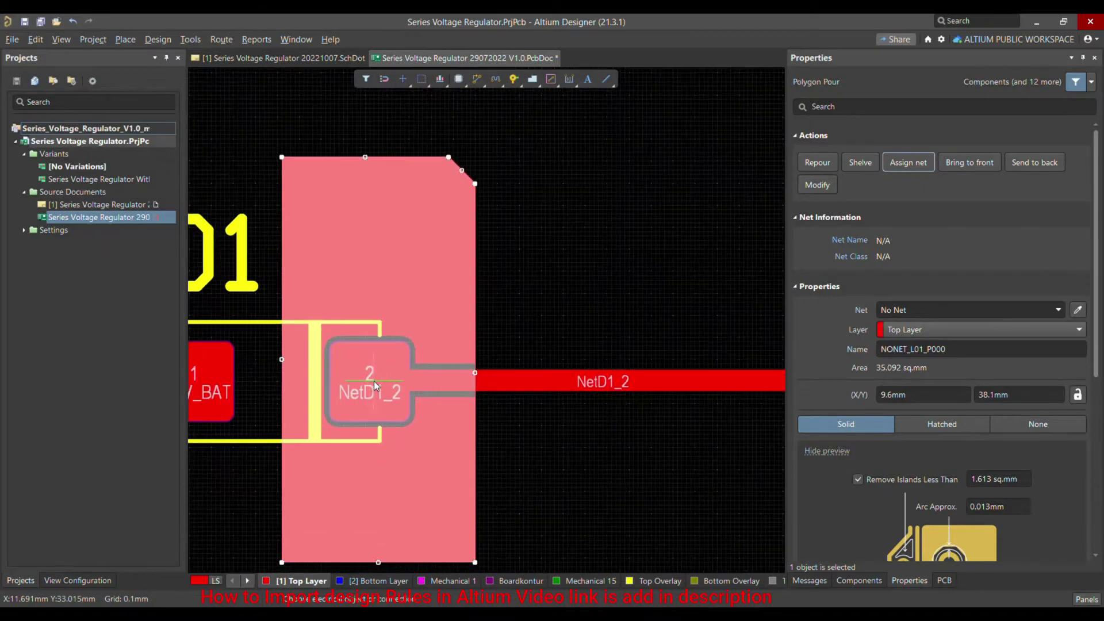
pyautogui.keyDown('ctrl'); pyautogui.scroll(-1, 373, 381); pyautogui.keyUp('ctrl')
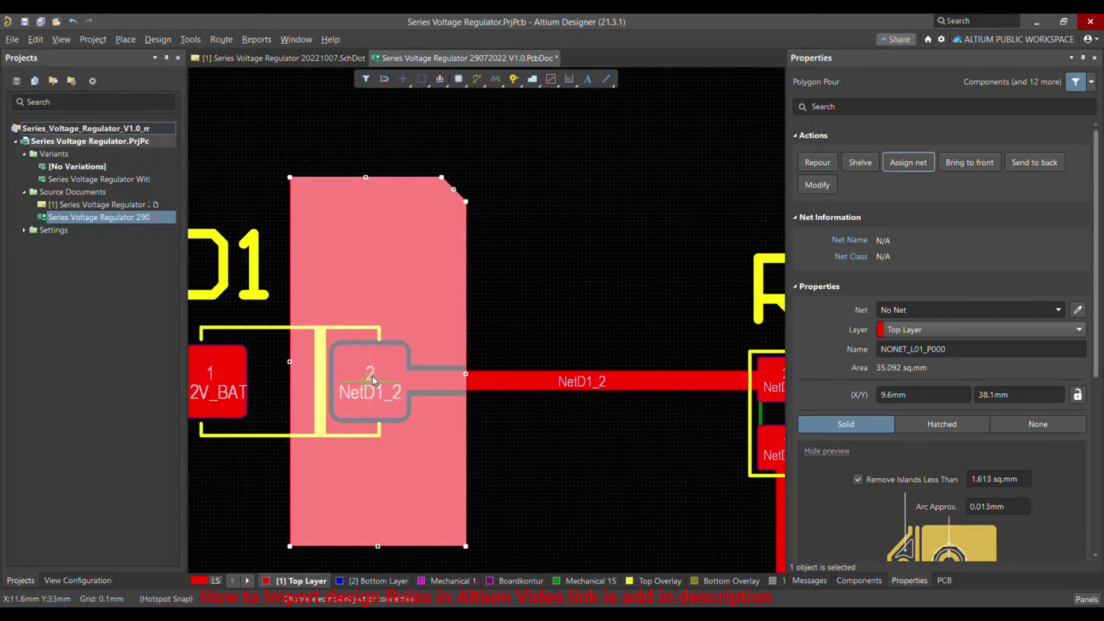
pyautogui.click(372, 377)
pyautogui.click(509, 298)
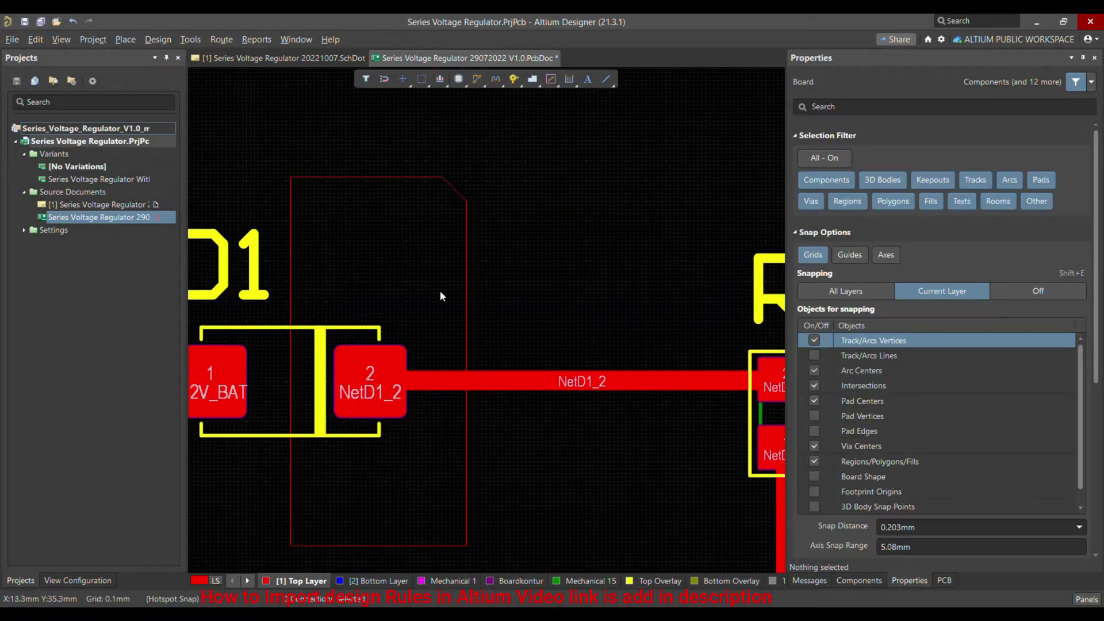
pyautogui.click(441, 293)
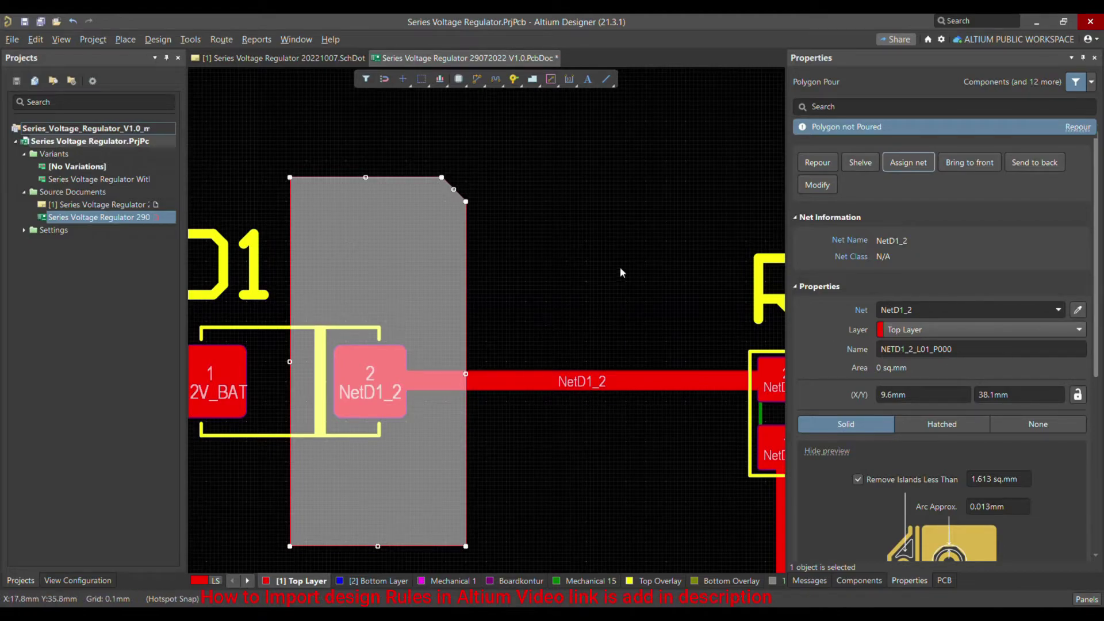
pyautogui.click(618, 238)
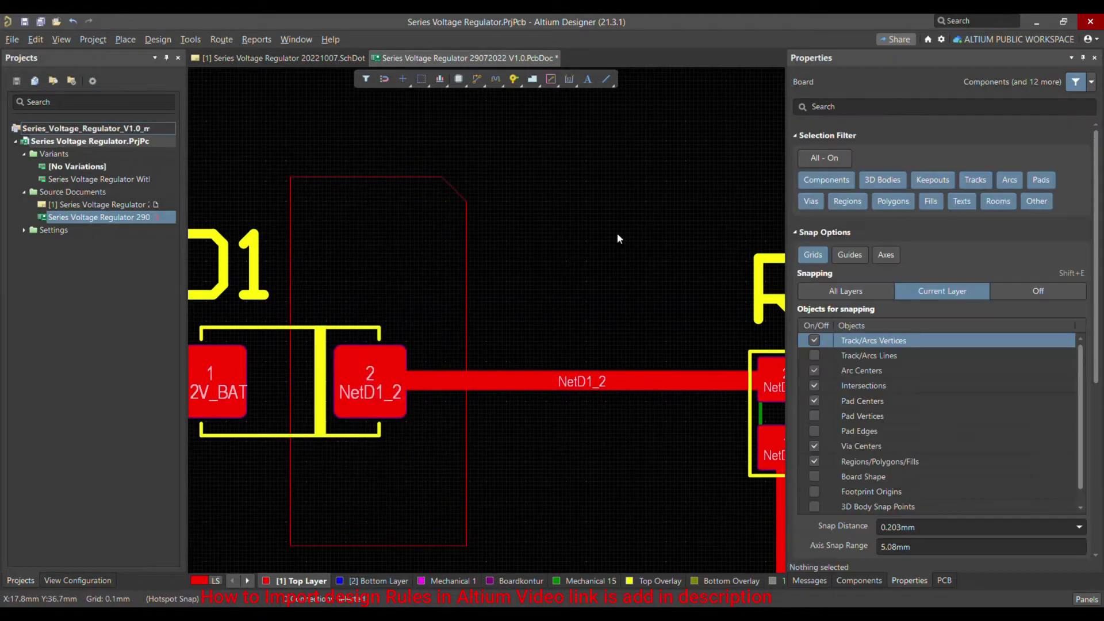
# Assign net +12V_BAT to the polygon by picking pad 1 of D1.
pyautogui.click(398, 281)
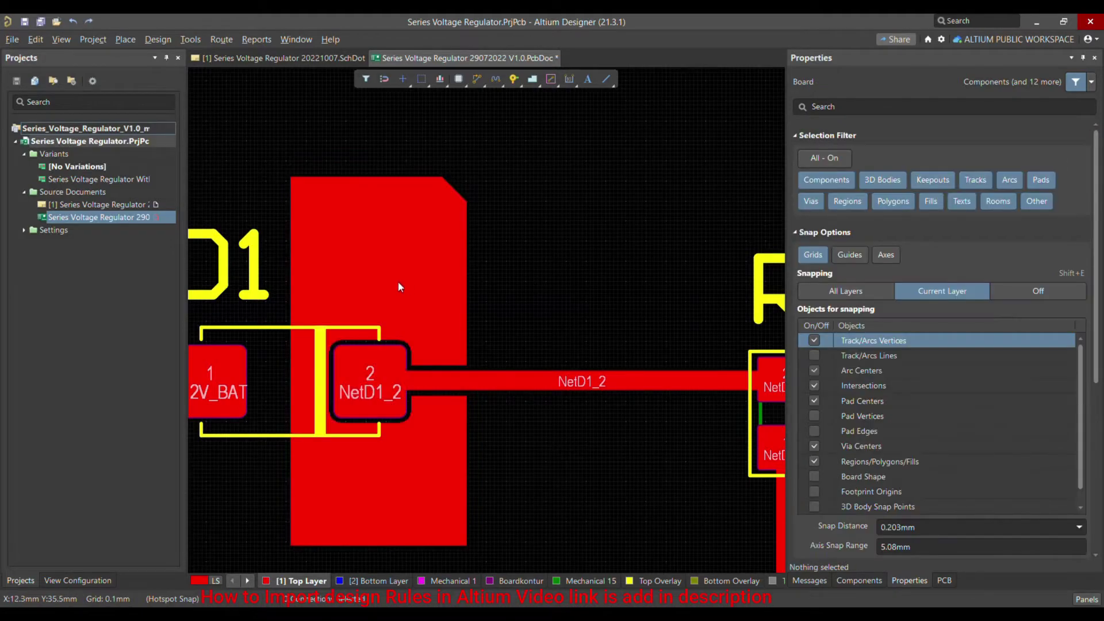
pyautogui.click(398, 282)
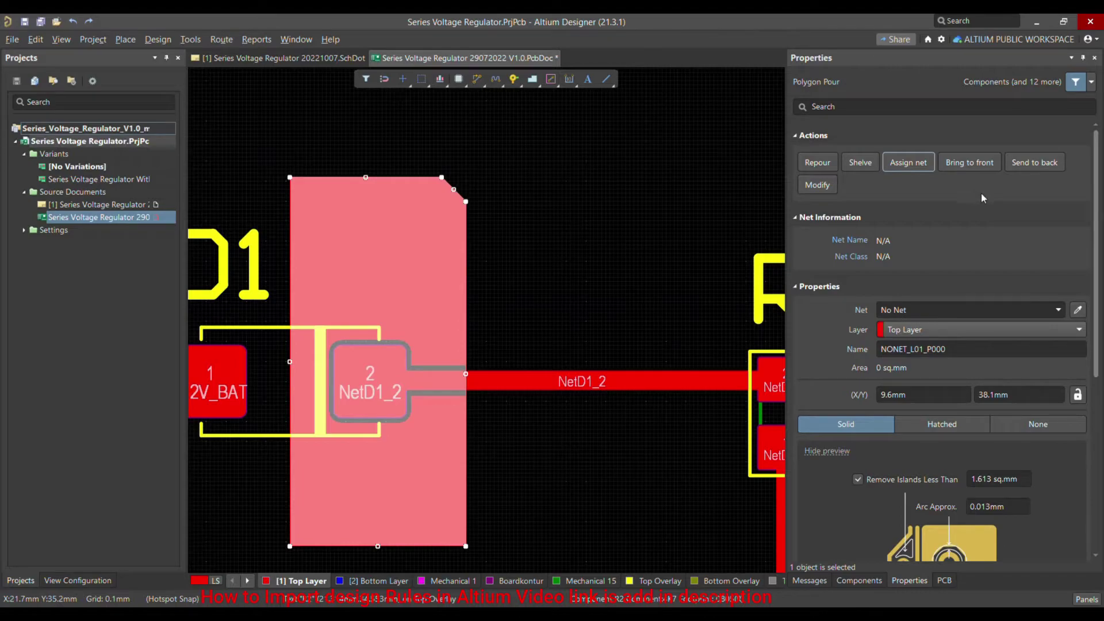
pyautogui.click(1079, 311)
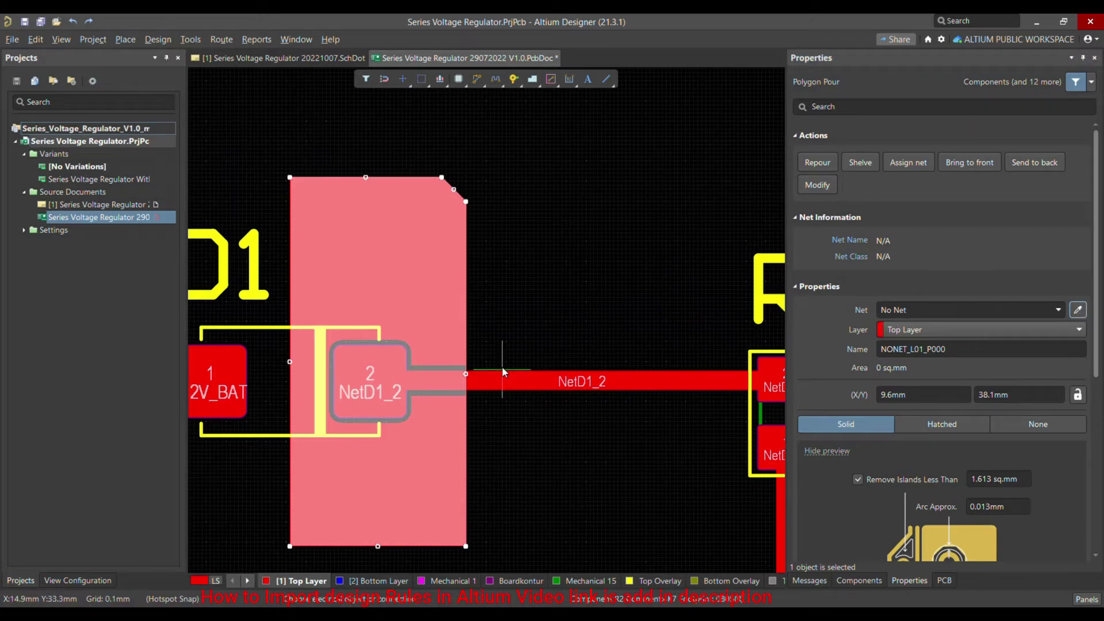
pyautogui.keyDown('shift'); pyautogui.hscroll(2, 591, 362); pyautogui.keyUp('shift')
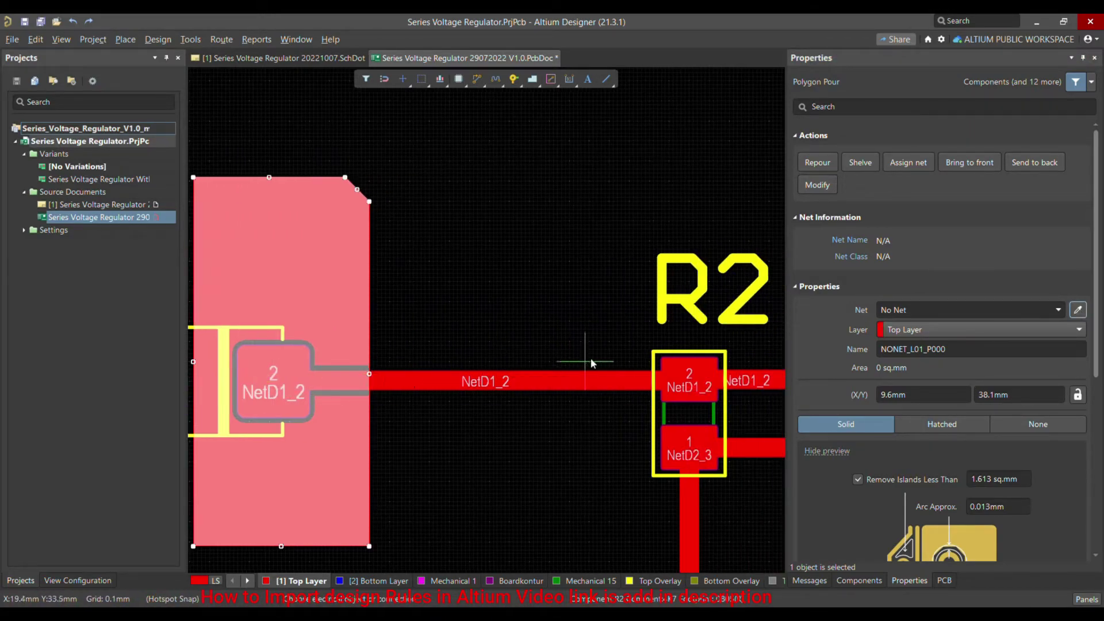
pyautogui.keyDown('ctrl'); pyautogui.scroll(-3, 632, 350); pyautogui.keyUp('ctrl')
pyautogui.keyDown('ctrl'); pyautogui.scroll(3, 362, 367); pyautogui.keyUp('ctrl')
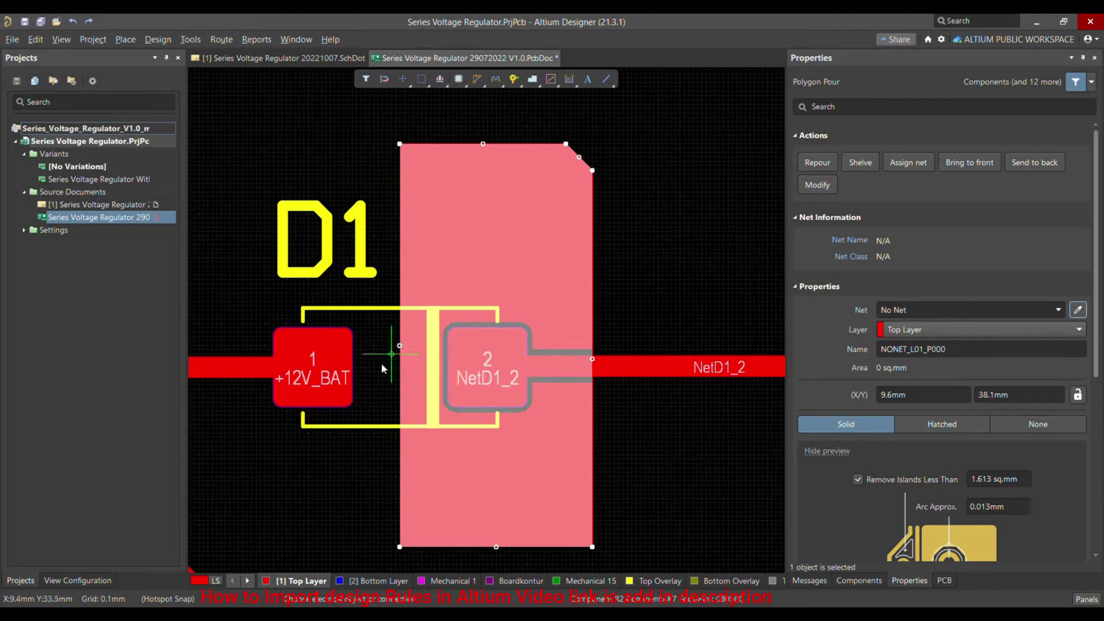
pyautogui.click(311, 366)
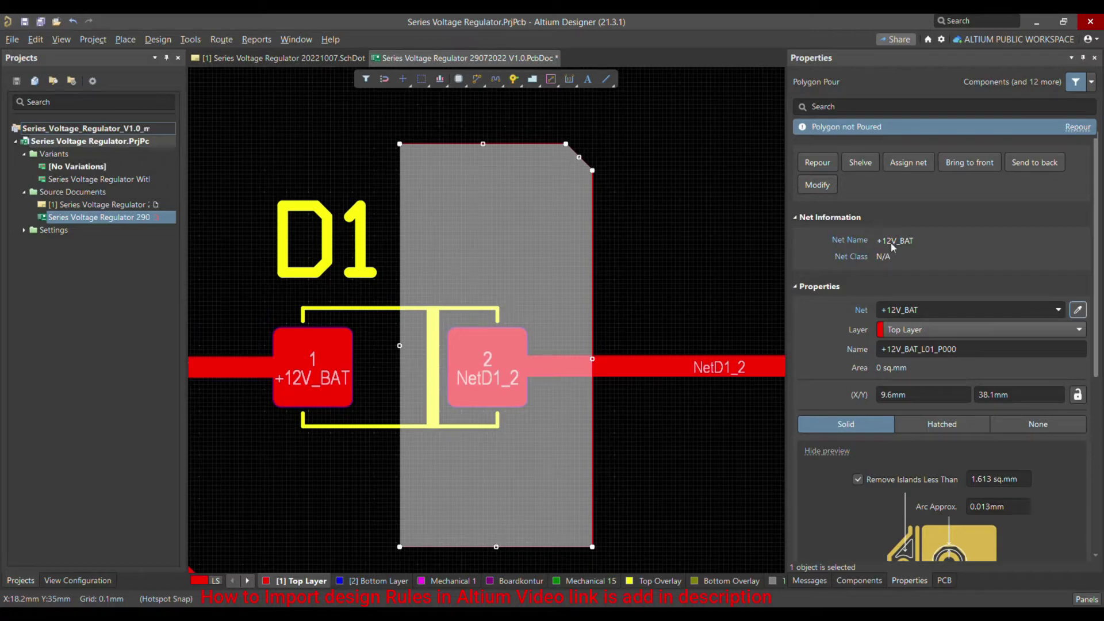
# Assign net NetD1_2 to the polygon by picking pad 2 of D1.
pyautogui.click(534, 282)
pyautogui.click(541, 285)
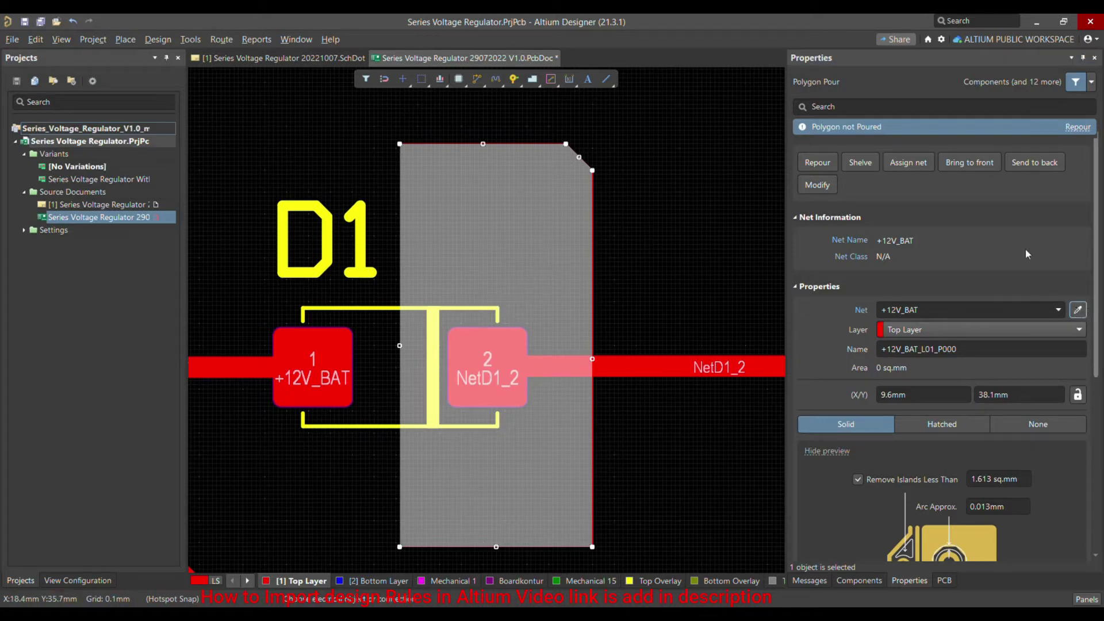
pyautogui.click(487, 371)
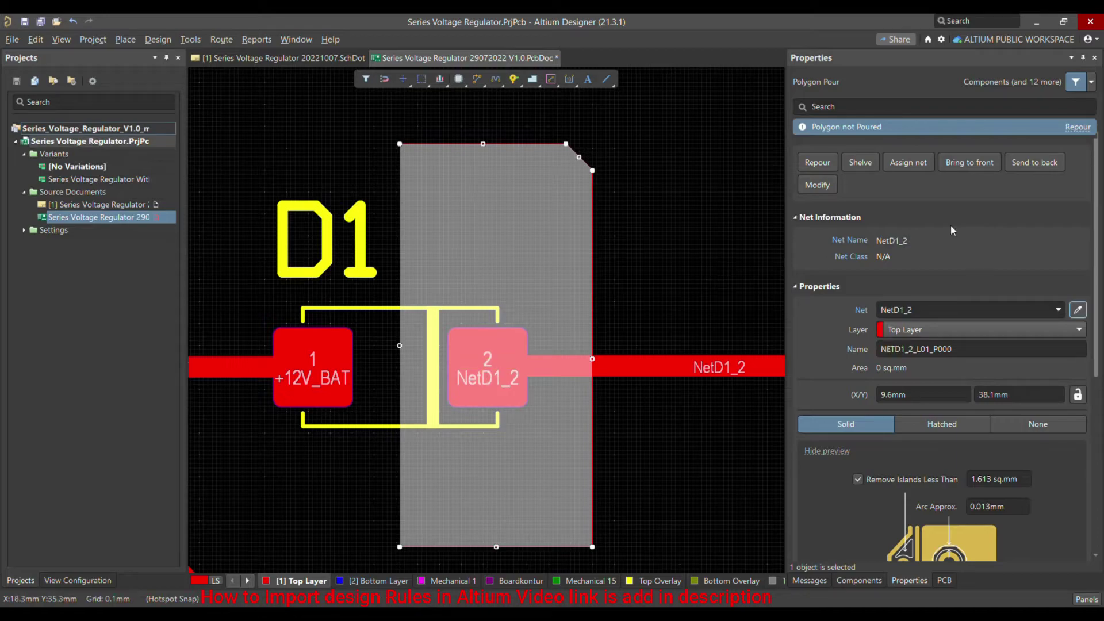
pyautogui.click(711, 289)
pyautogui.click(581, 285)
# Review the polygon's layer, name and fill settings, and repour the selected polygon.
pyautogui.scroll(-1, 936, 274)
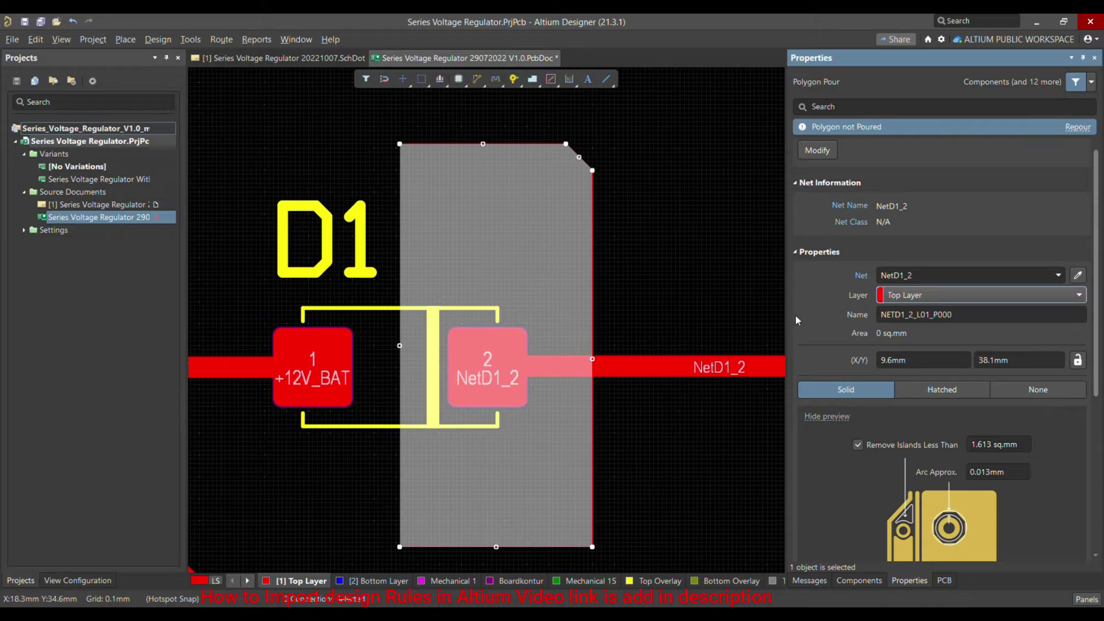
pyautogui.scroll(-3, 798, 311)
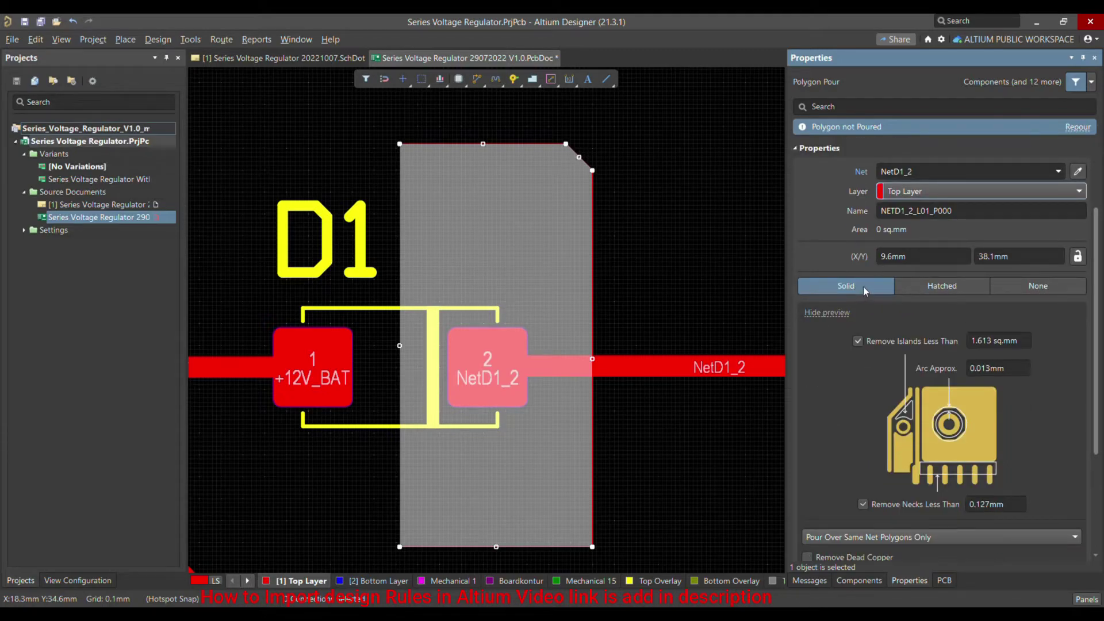
pyautogui.click(537, 268)
pyautogui.rightClick(522, 256)
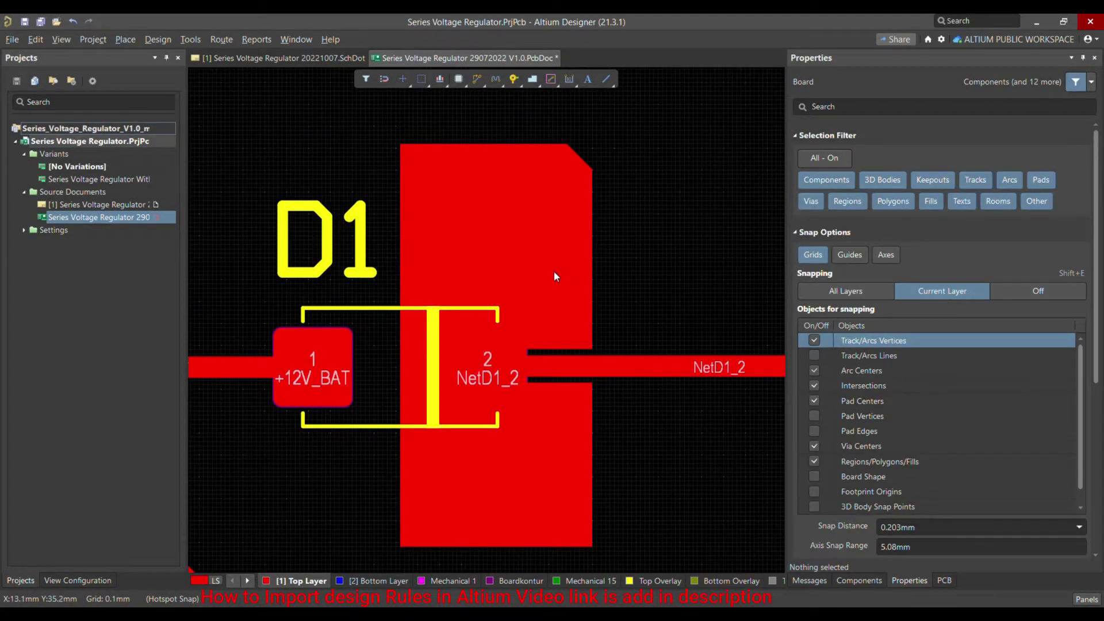
# Try the Hatched fill mode and the None fill mode on the NetD1_2 polygon.
pyautogui.click(554, 271)
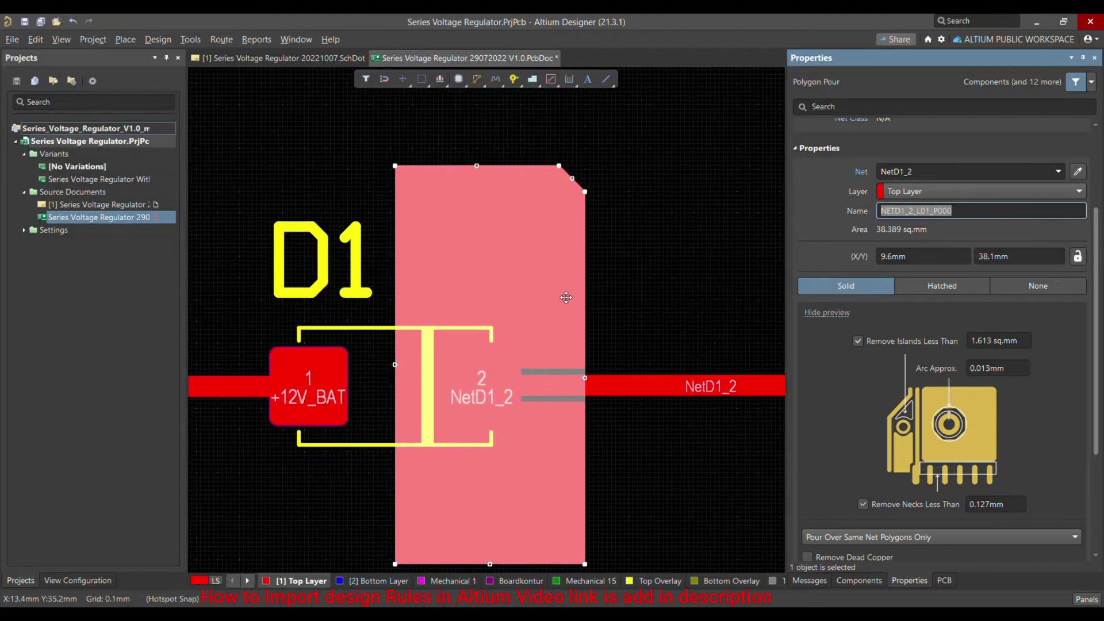
pyautogui.click(947, 285)
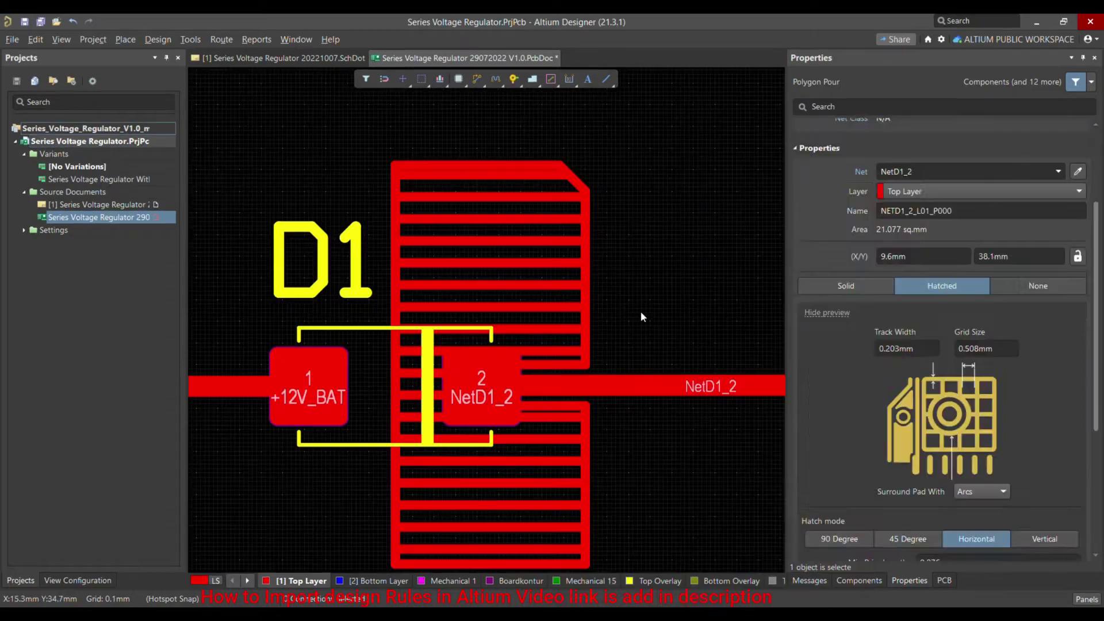
pyautogui.click(641, 311)
pyautogui.click(552, 259)
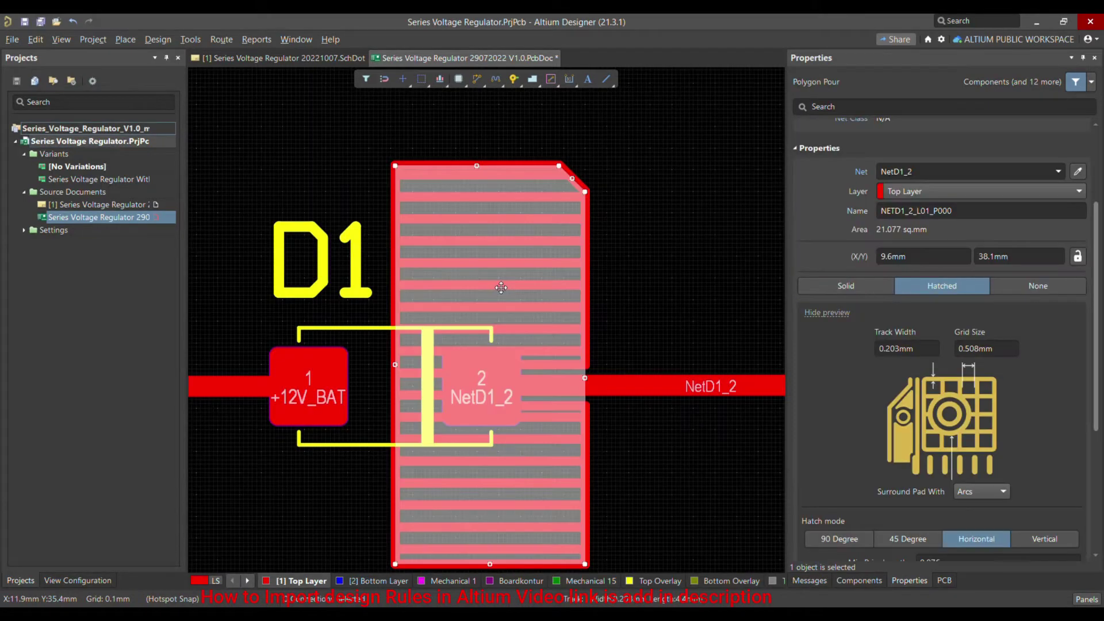
pyautogui.click(1048, 291)
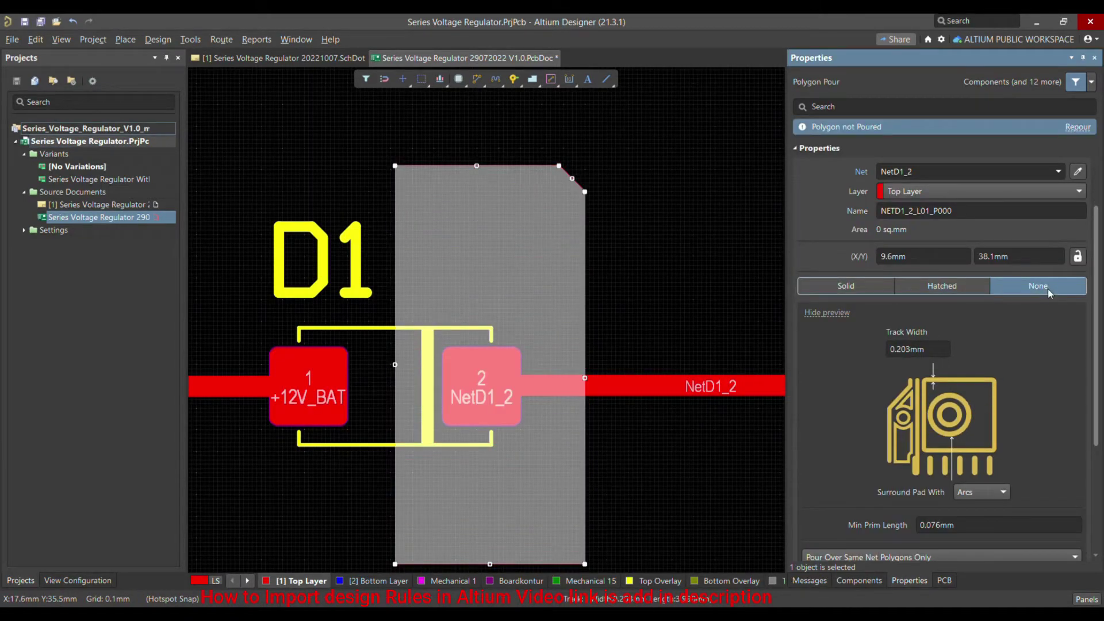
# Set the polygon to Solid fill with Pour Over All Same Net Objects and Remove Dead Copper, and save the board.
pyautogui.click(844, 285)
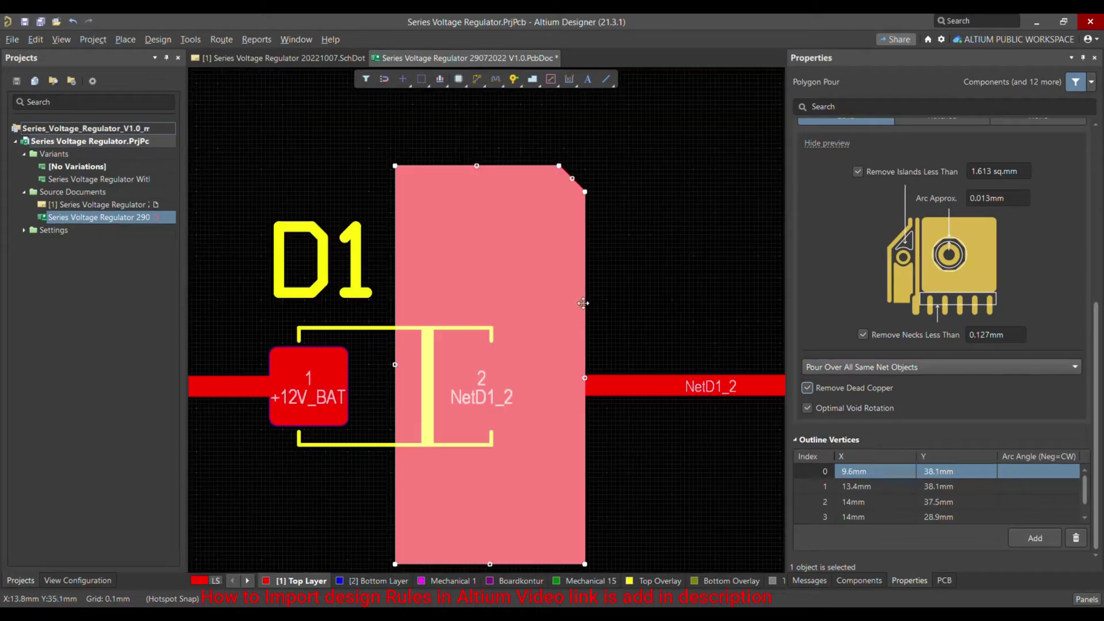
pyautogui.click(536, 299)
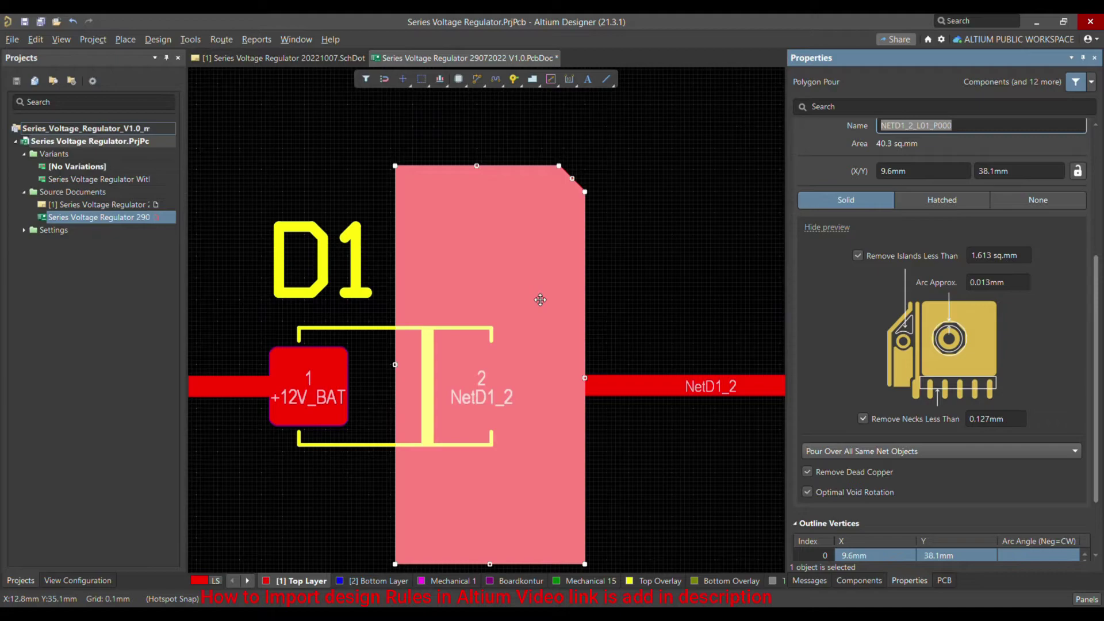
pyautogui.keyDown('ctrl'); pyautogui.scroll(-4, 540, 299); pyautogui.keyUp('ctrl')
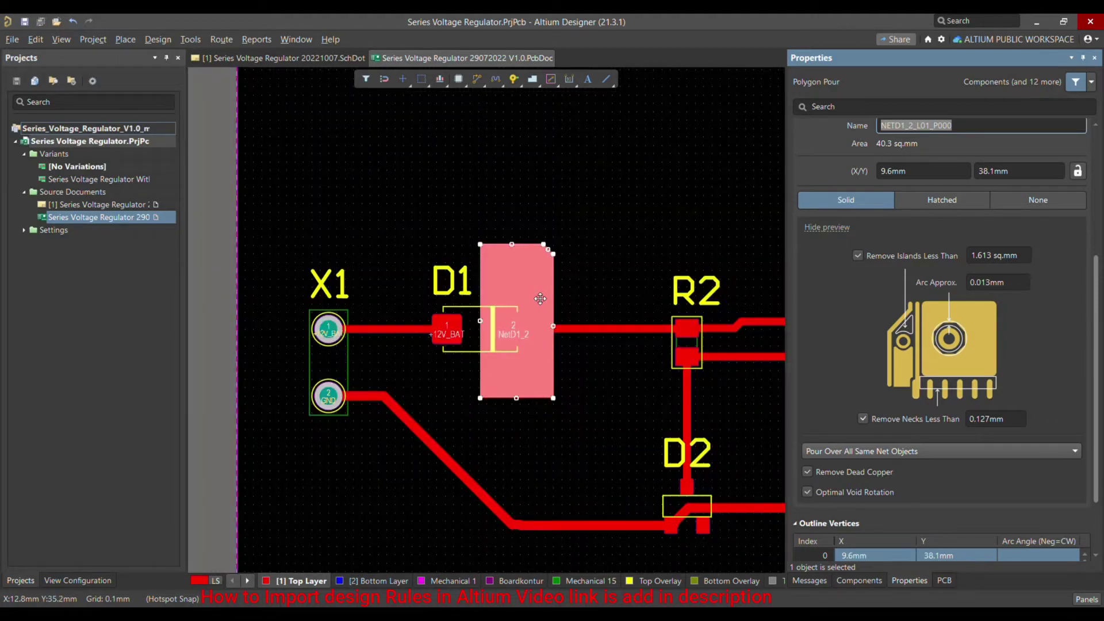
pyautogui.hotkey('ctrl', 's')
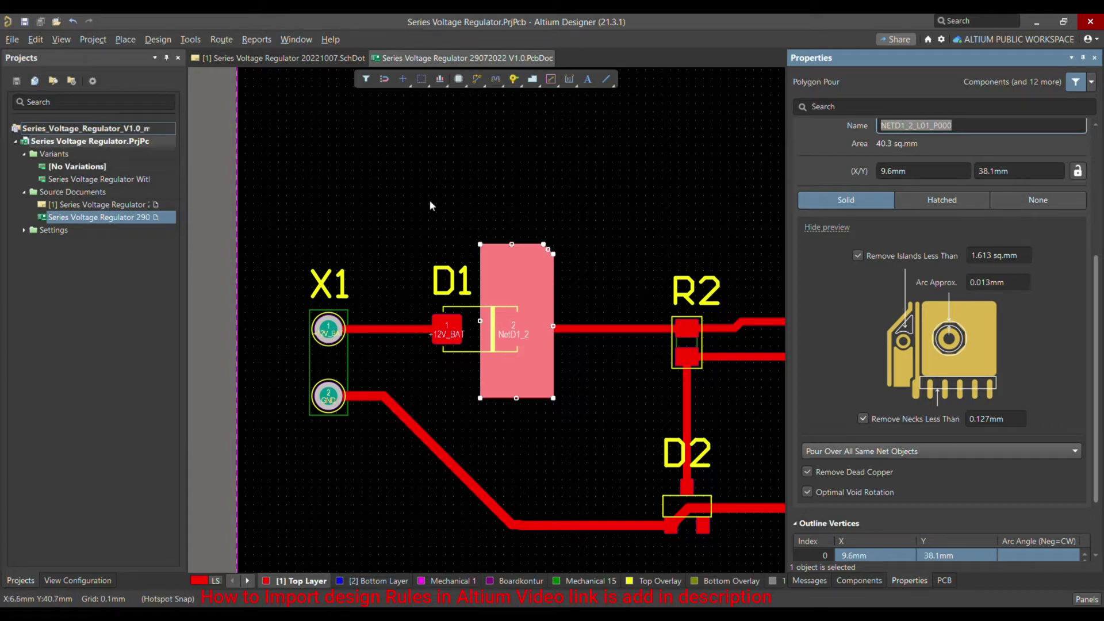
# Switch the polygon connection design rule to thermal relief for D1's pad 2 and repour the selected polygon.
pyautogui.keyDown('ctrl'); pyautogui.scroll(2, 509, 340); pyautogui.keyUp('ctrl')
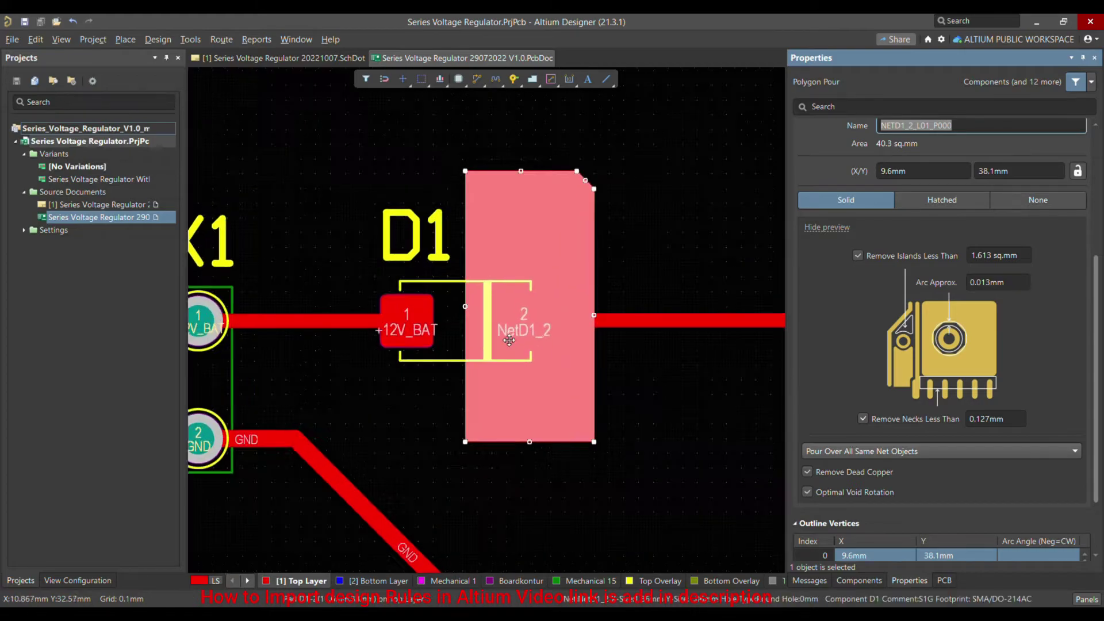
pyautogui.keyDown('ctrl'); pyautogui.scroll(1, 509, 340); pyautogui.keyUp('ctrl')
pyautogui.keyDown('ctrl'); pyautogui.scroll(-1, 593, 270); pyautogui.keyUp('ctrl')
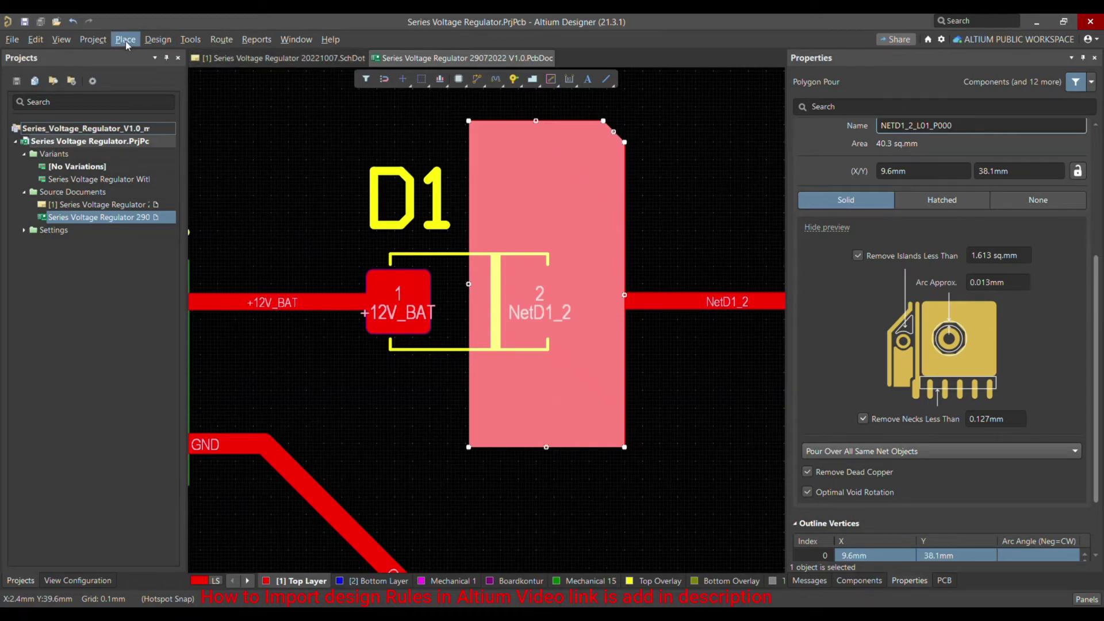
pyautogui.click(158, 40)
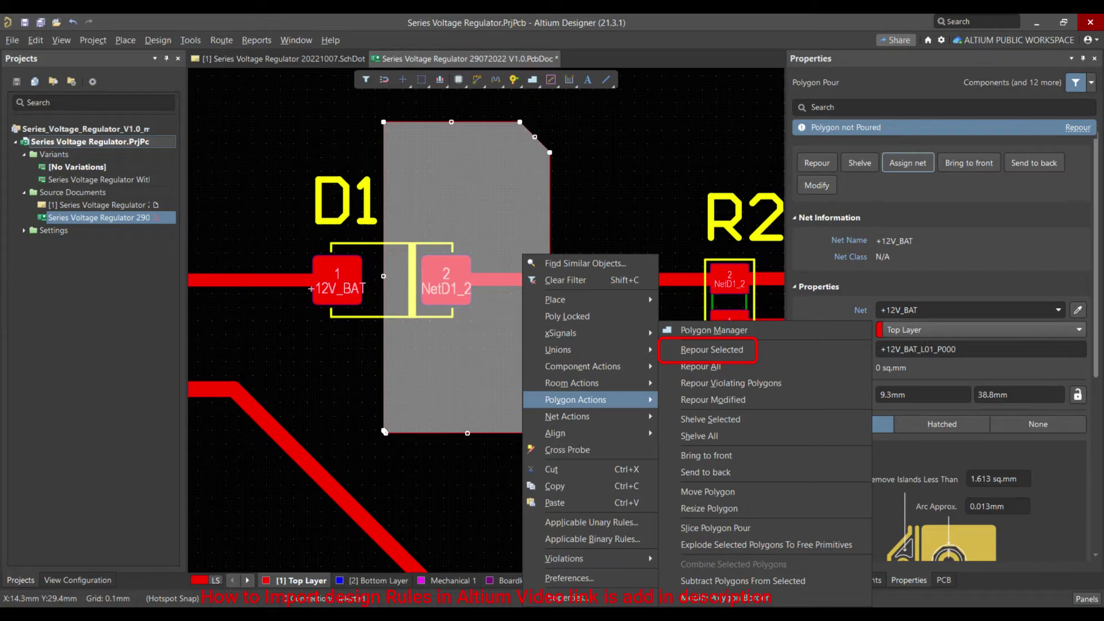
pyautogui.click(712, 350)
pyautogui.keyDown('ctrl'); pyautogui.scroll(3, 643, 202); pyautogui.keyUp('ctrl')
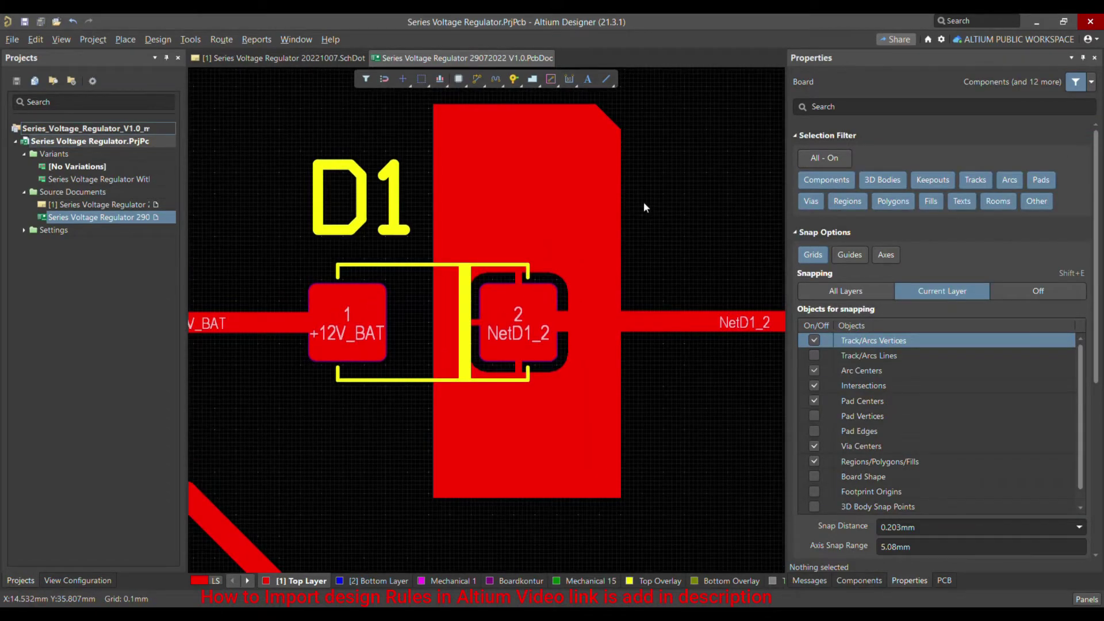
pyautogui.keyDown('ctrl'); pyautogui.scroll(-1, 535, 287); pyautogui.keyUp('ctrl')
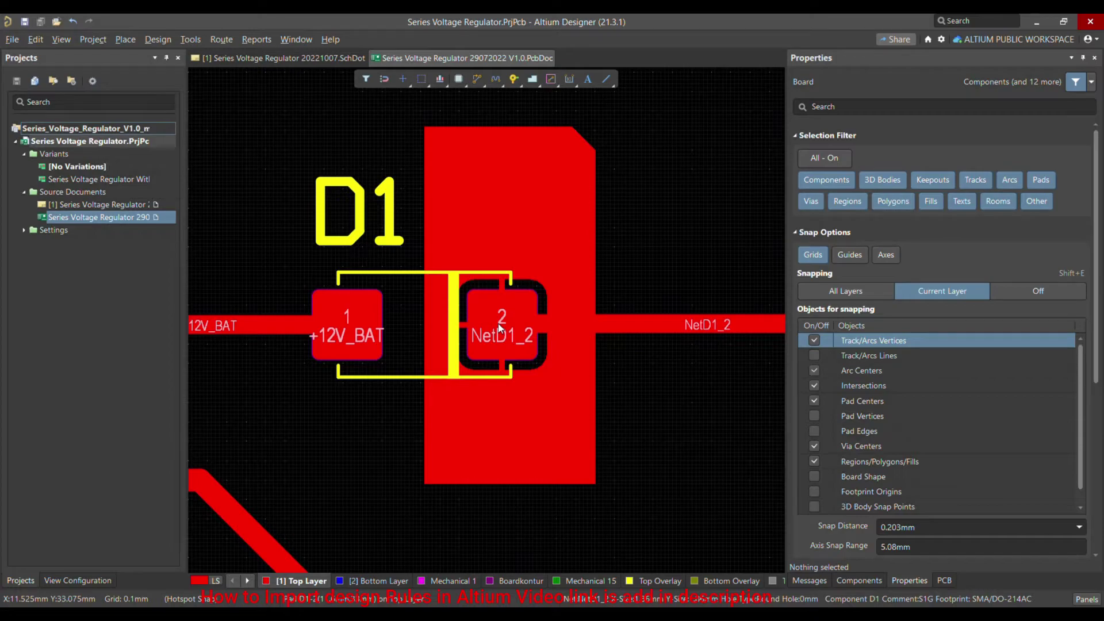
pyautogui.press('p')
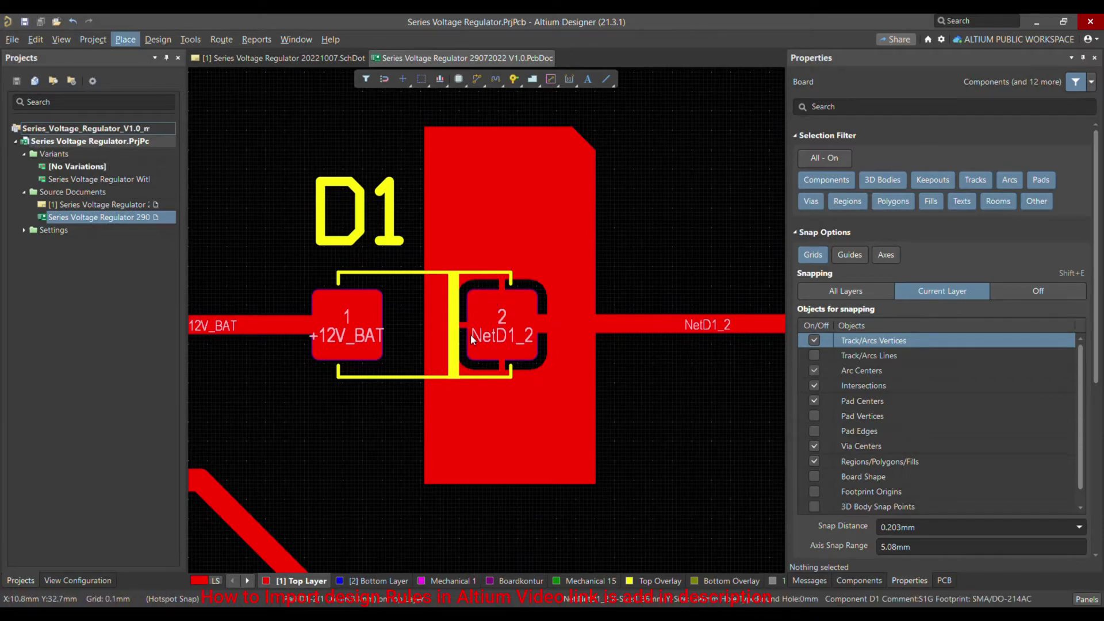
pyautogui.press('Escape')
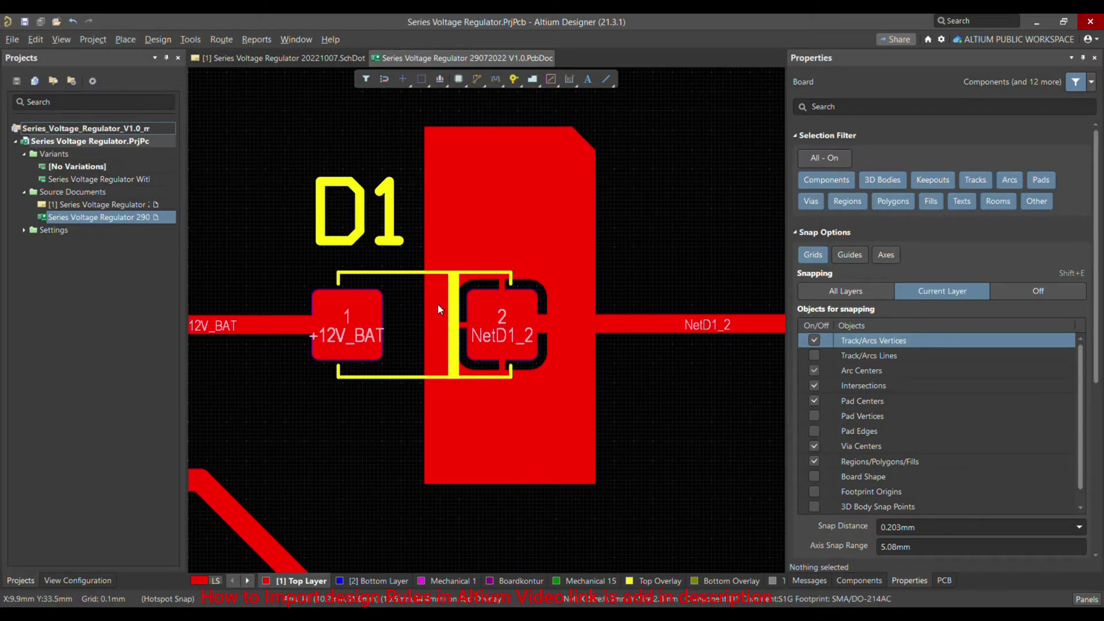
pyautogui.keyDown('ctrl'); pyautogui.scroll(-2, 489, 305); pyautogui.keyUp('ctrl')
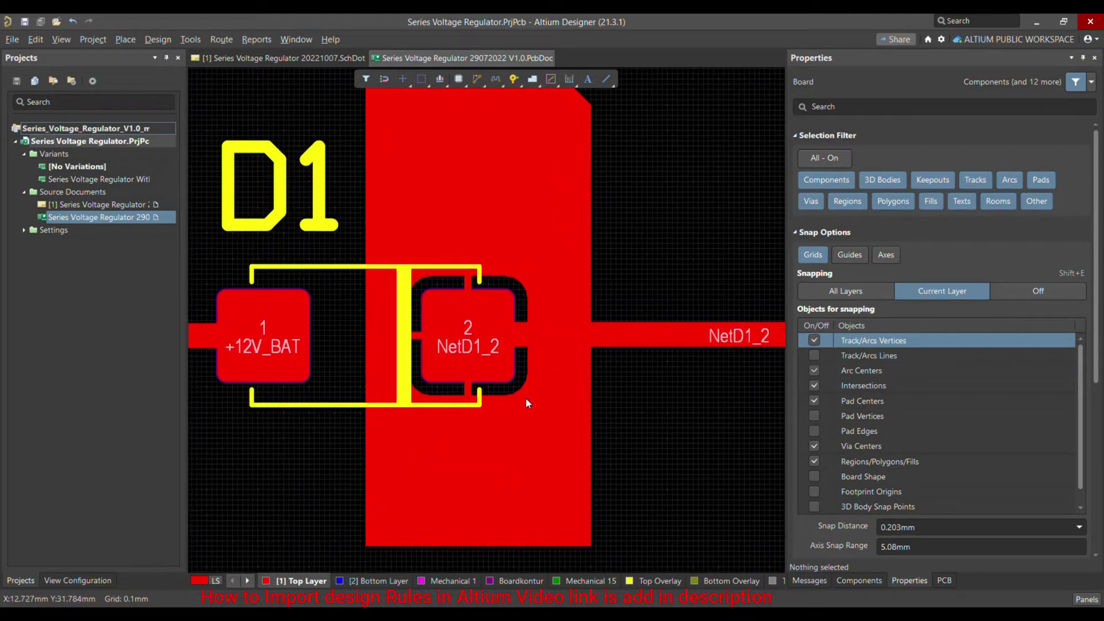
pyautogui.keyDown('ctrl'); pyautogui.scroll(-1, 526, 398); pyautogui.keyUp('ctrl')
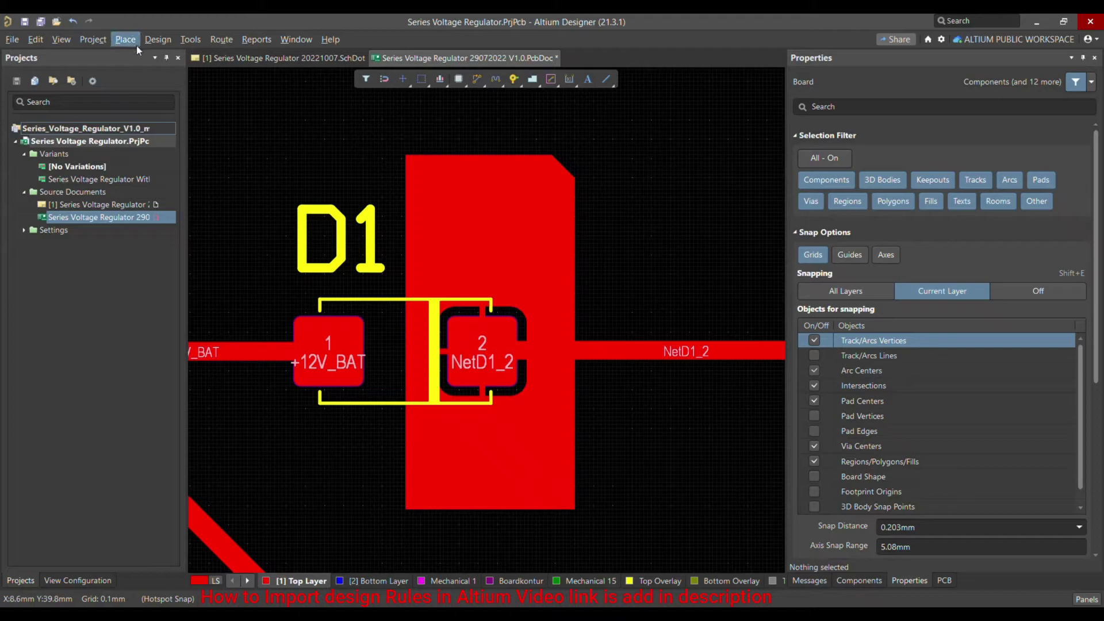
# Create a pad class named Direct with pads D1-1 and D1-2 as members, and repour the selected polygon.
pyautogui.click(158, 40)
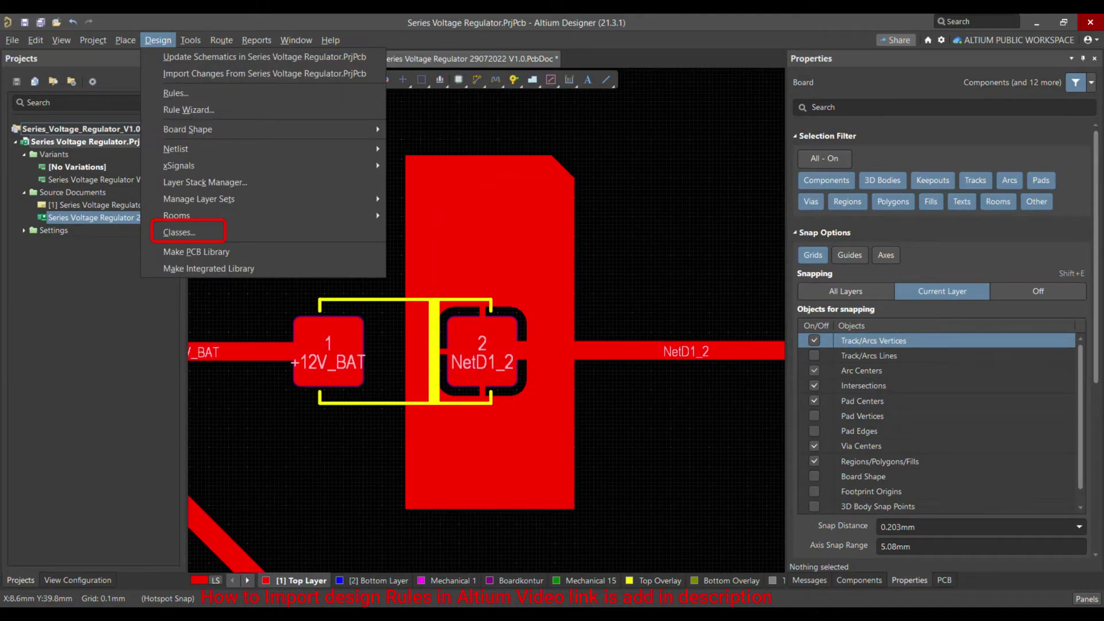
pyautogui.press('c')
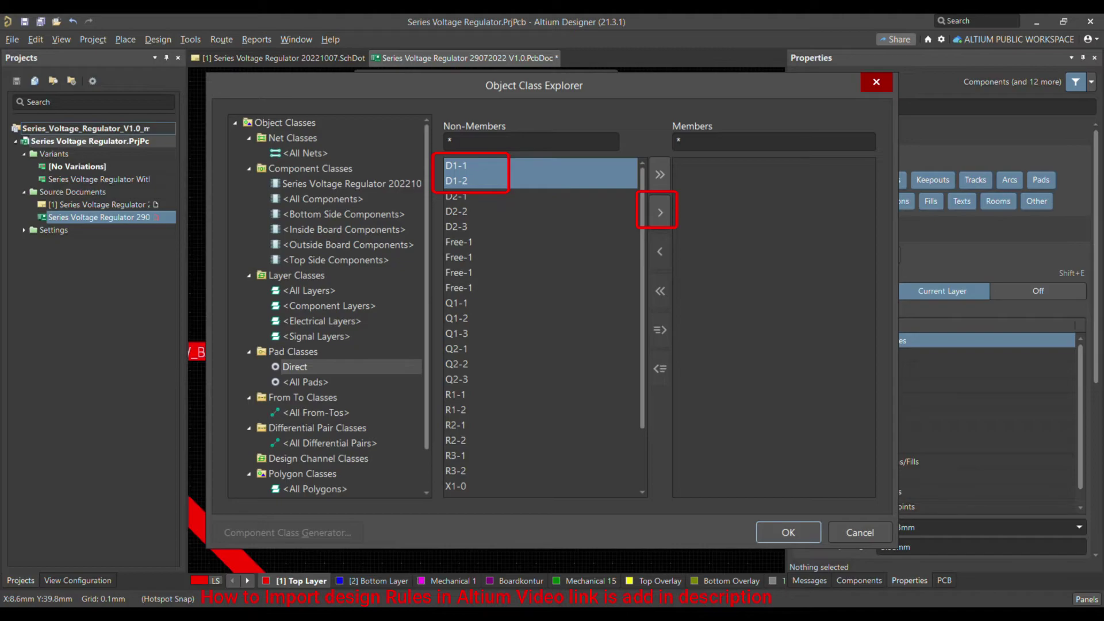
pyautogui.click(659, 213)
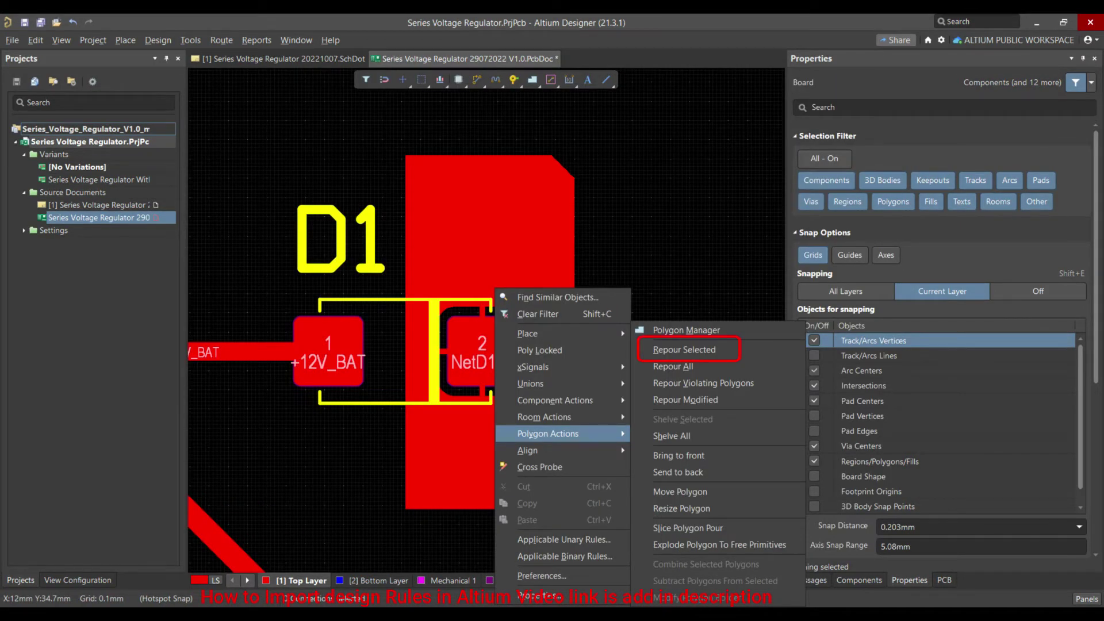
pyautogui.click(684, 350)
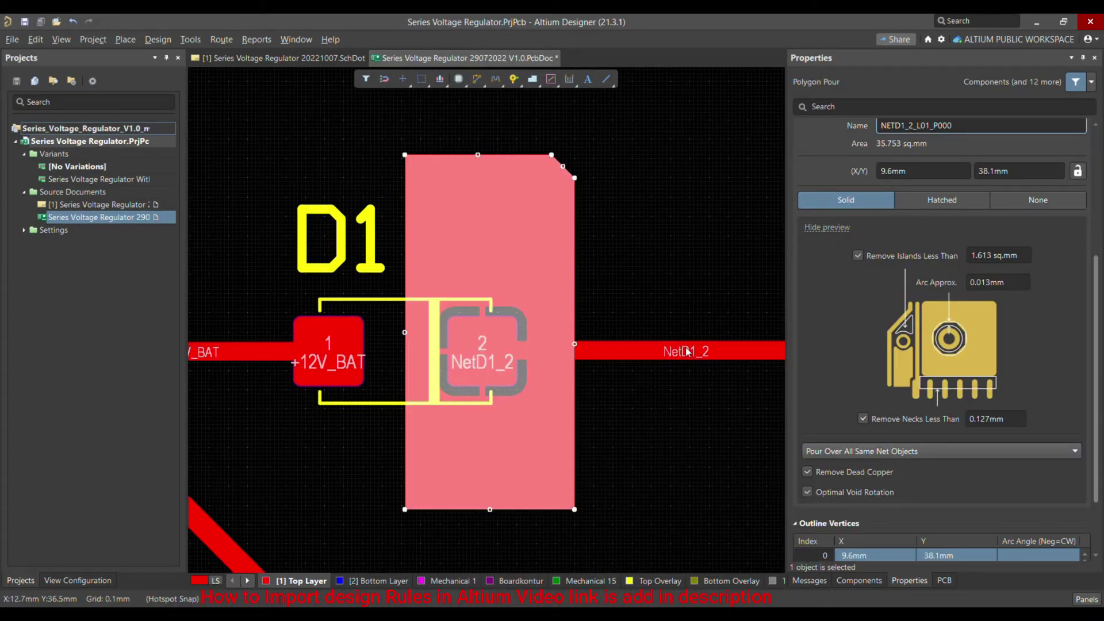
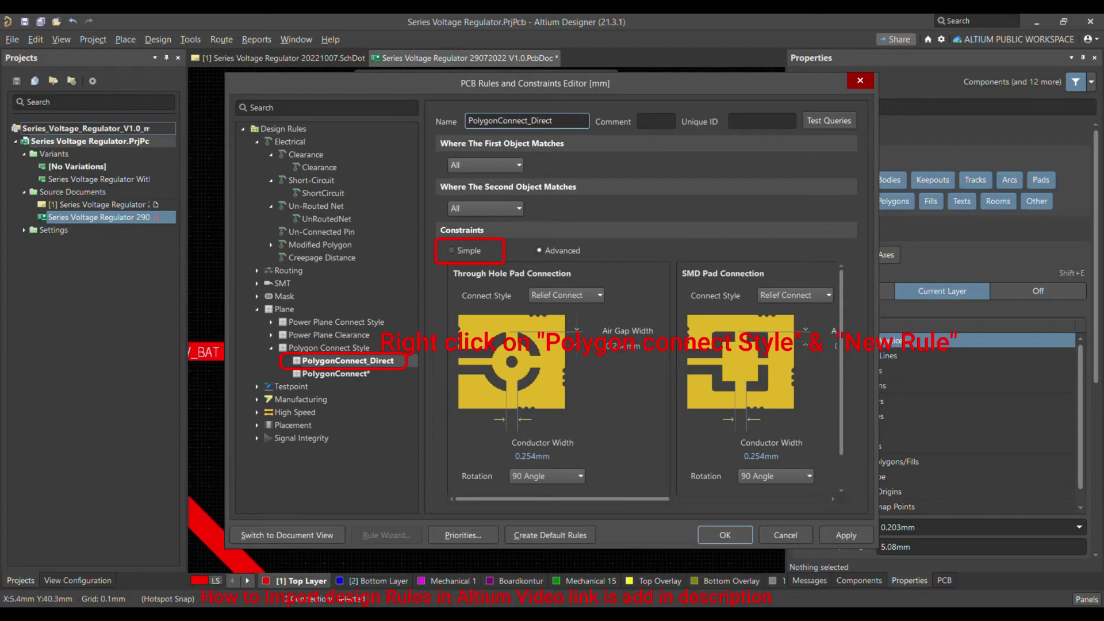
# Add a Polygon Connect Style rule named PolygonConnect_Direct with Simple constraints and the first-object custom query InPadClass('Direct').
pyautogui.click(451, 251)
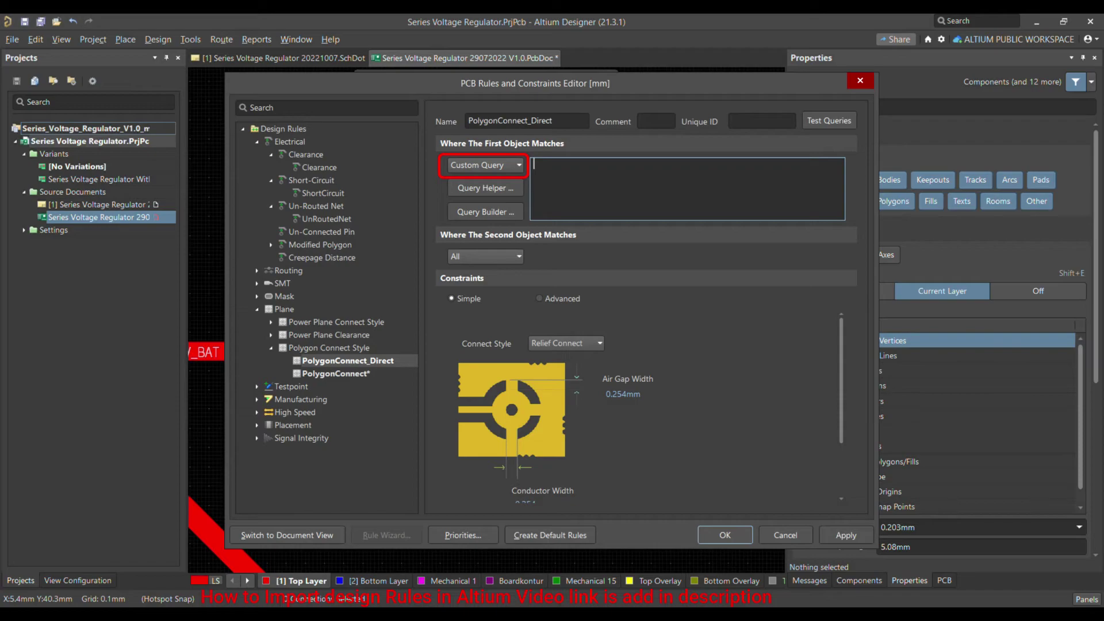
pyautogui.write("InPadClass('Direct')")
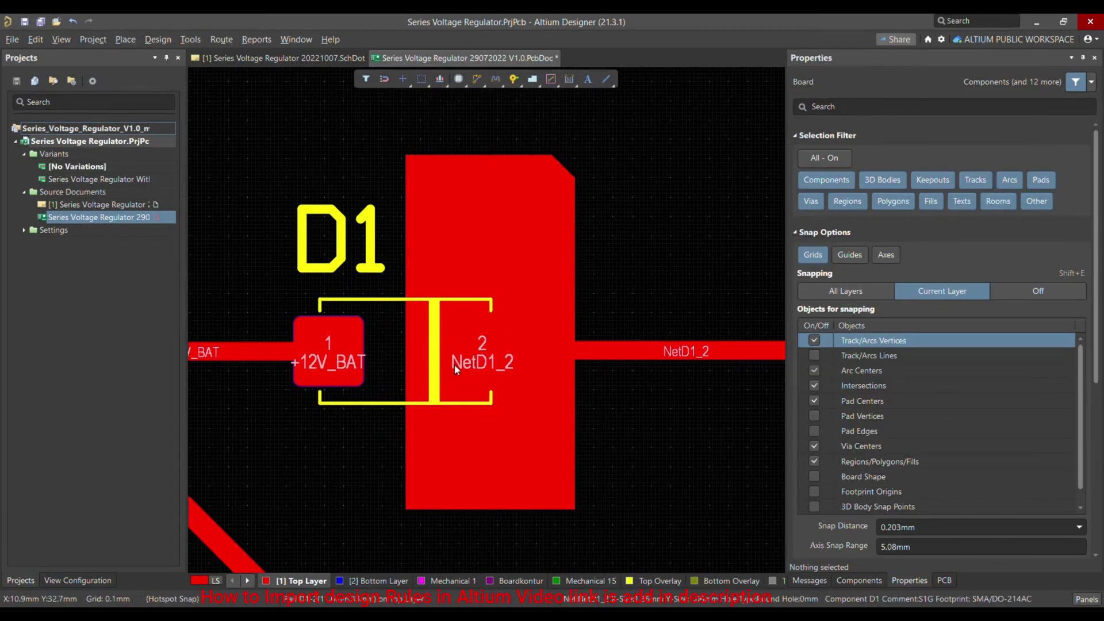
# Save the board, and accept the project's class generation options with Generate Component Classes enabled.
pyautogui.keyDown('ctrl'); pyautogui.scroll(-2, 435, 290); pyautogui.keyUp('ctrl')
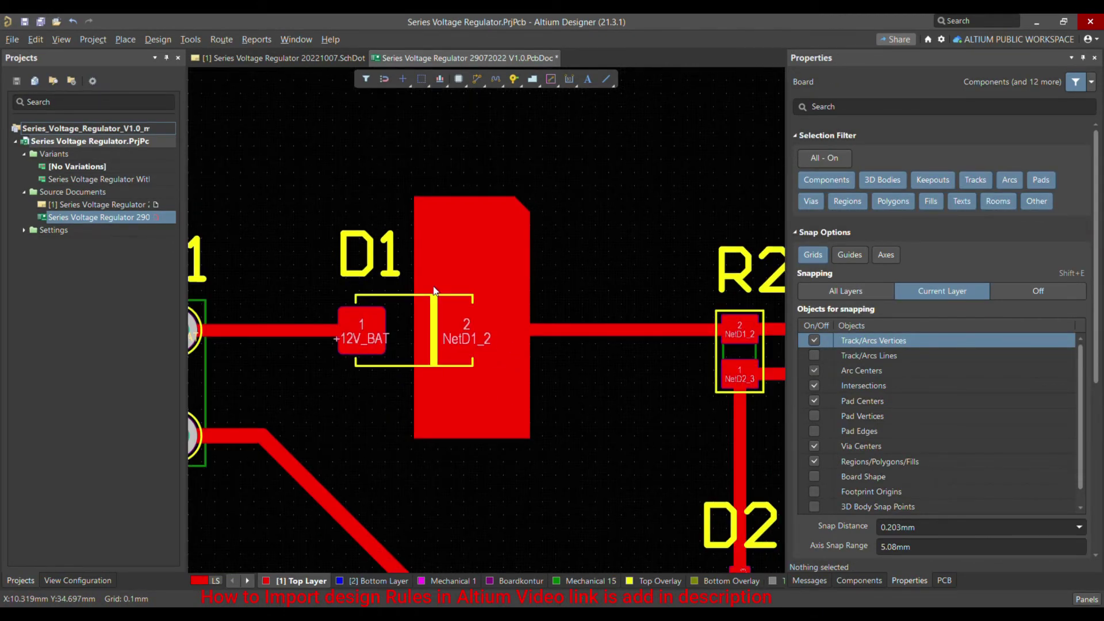
pyautogui.hotkey('ctrl', 's')
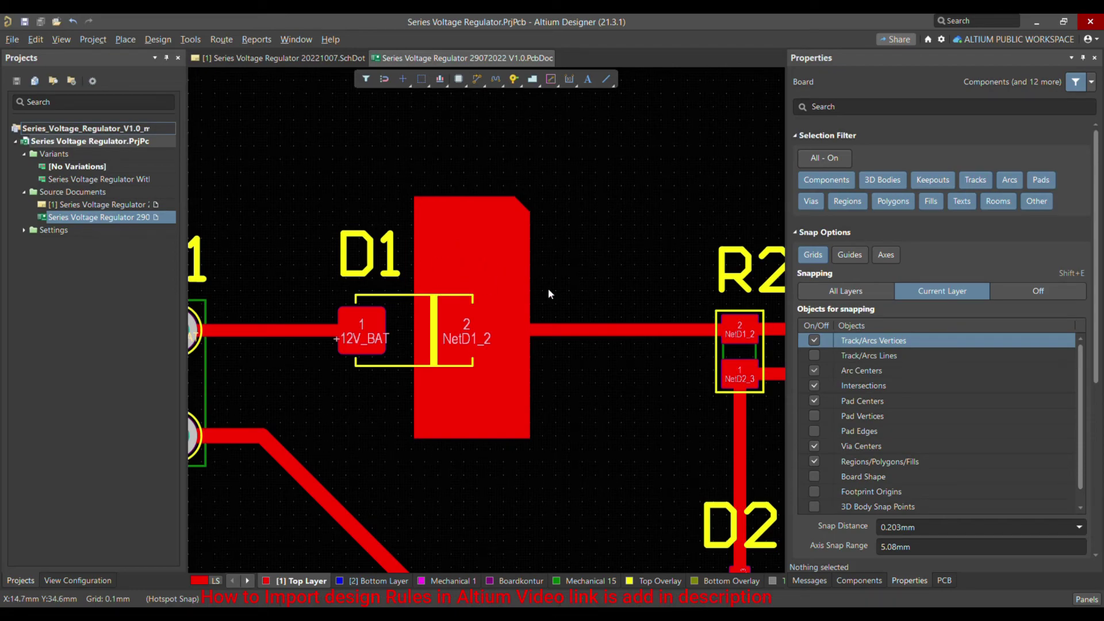
pyautogui.click(92, 39)
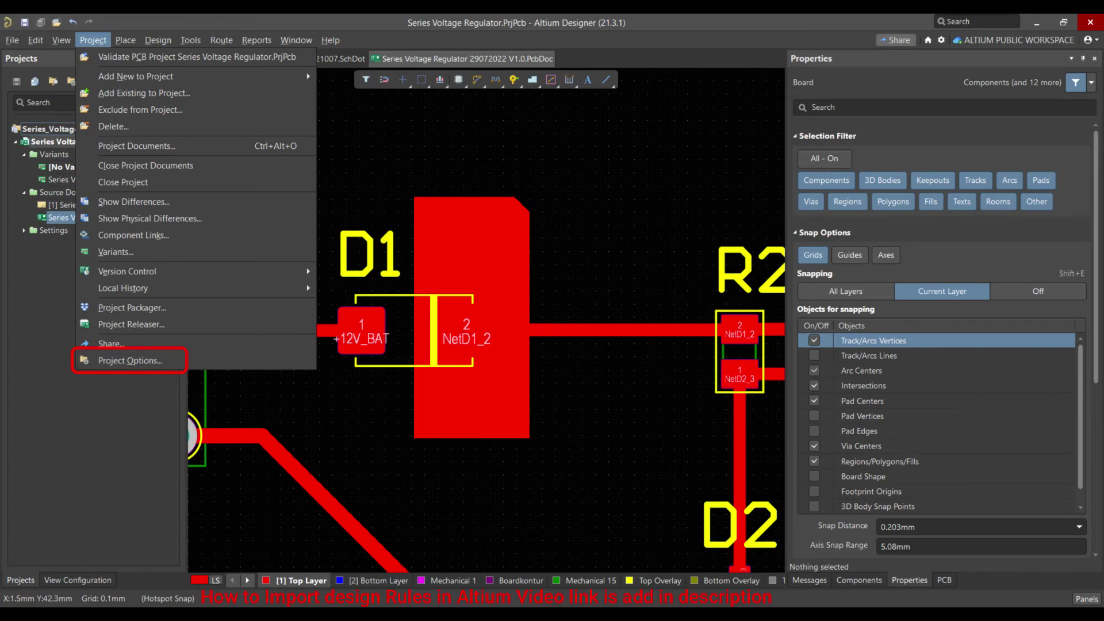
pyautogui.press('o')
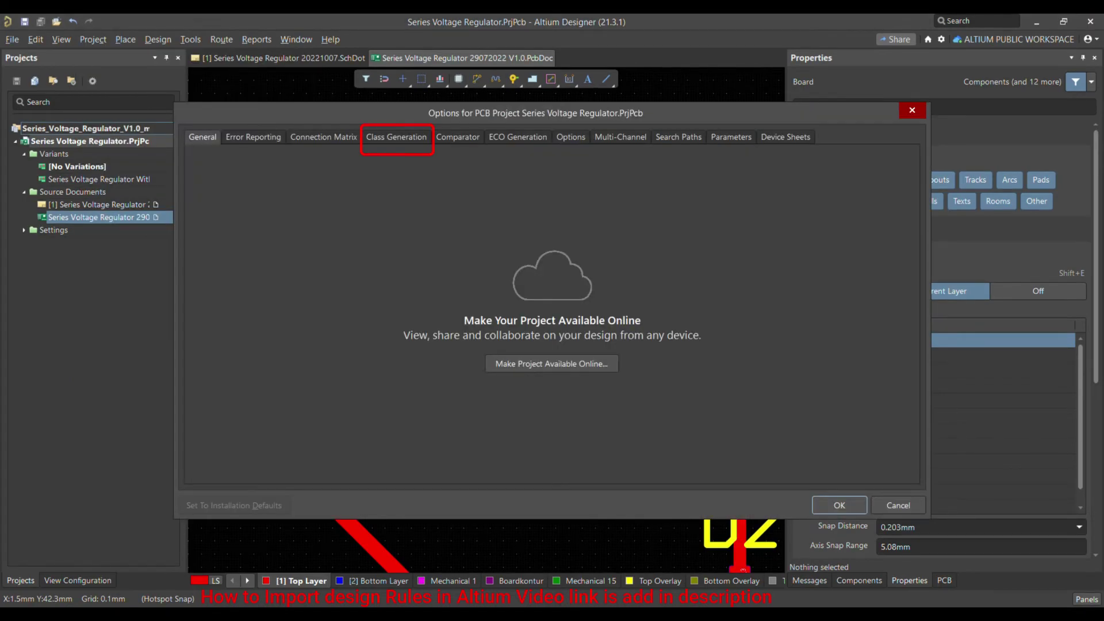
pyautogui.click(396, 137)
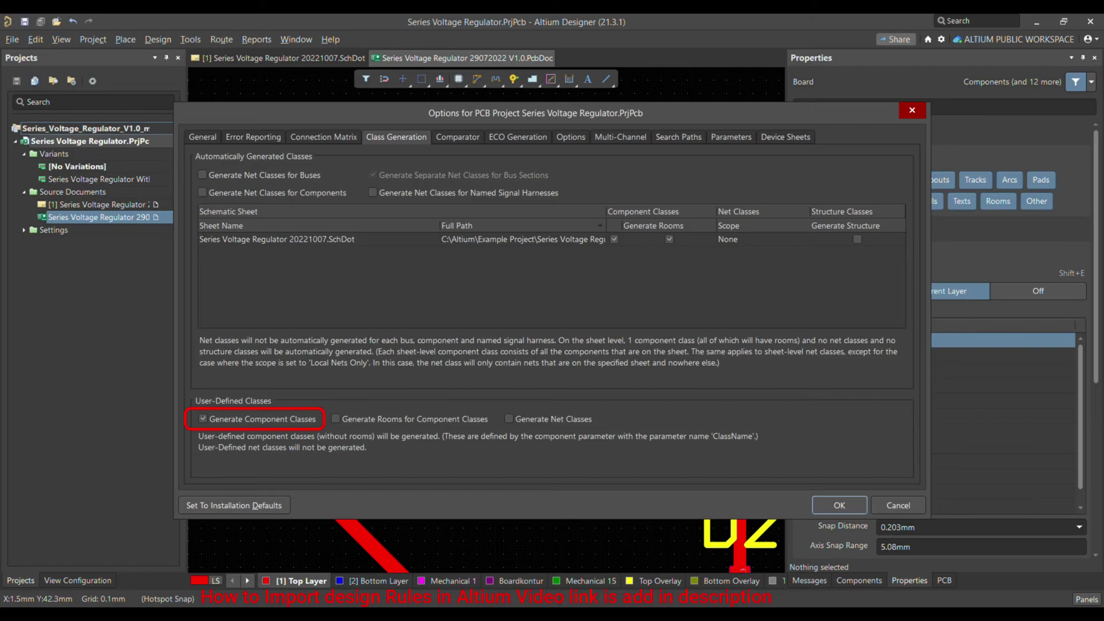
pyautogui.press('Return')
# Place five through vias on the NetD1_2 polygon above, beside and below D1's pad 2.
pyautogui.keyDown('ctrl'); pyautogui.scroll(3, 470, 254); pyautogui.keyUp('ctrl')
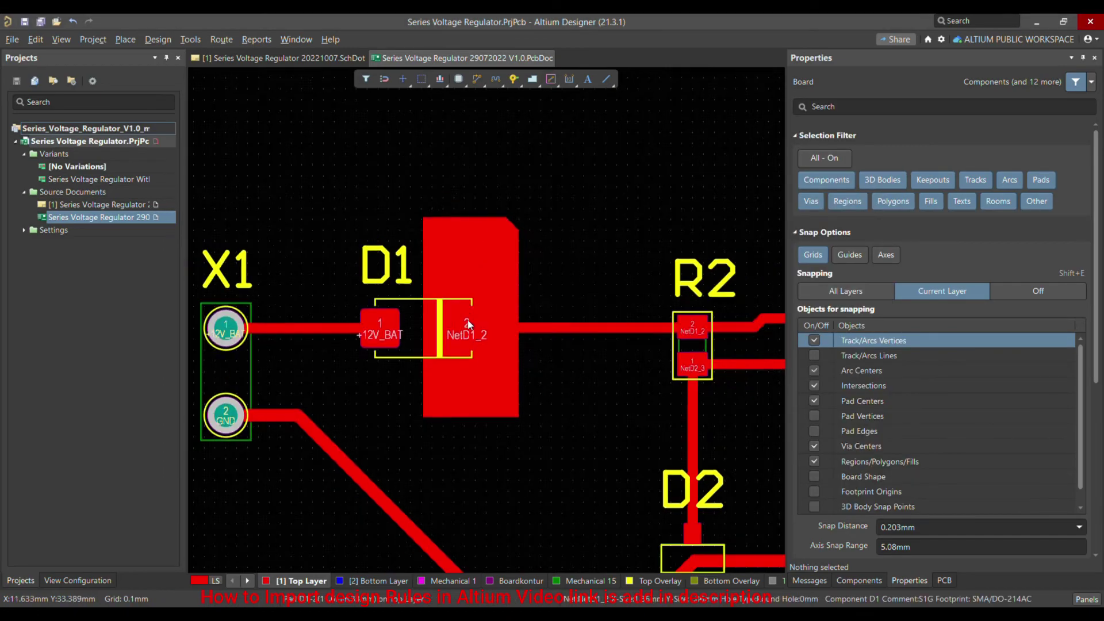
pyautogui.keyDown('ctrl'); pyautogui.scroll(-2, 478, 329); pyautogui.keyUp('ctrl')
pyautogui.keyDown('ctrl'); pyautogui.scroll(3, 478, 319); pyautogui.keyUp('ctrl')
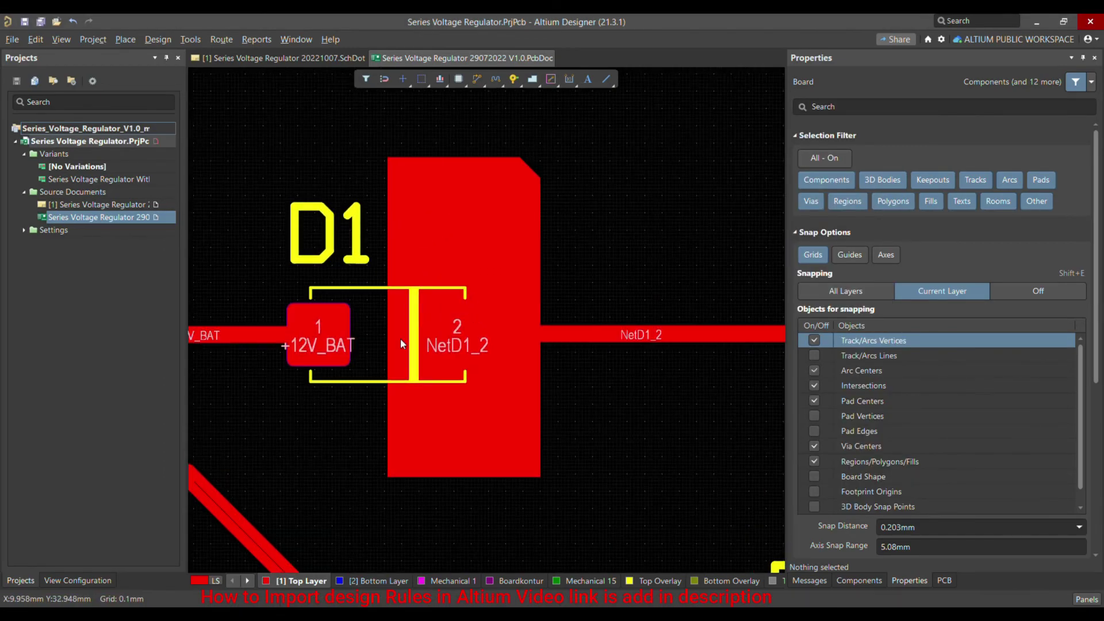
pyautogui.keyDown('ctrl'); pyautogui.scroll(-1, 441, 345); pyautogui.keyUp('ctrl')
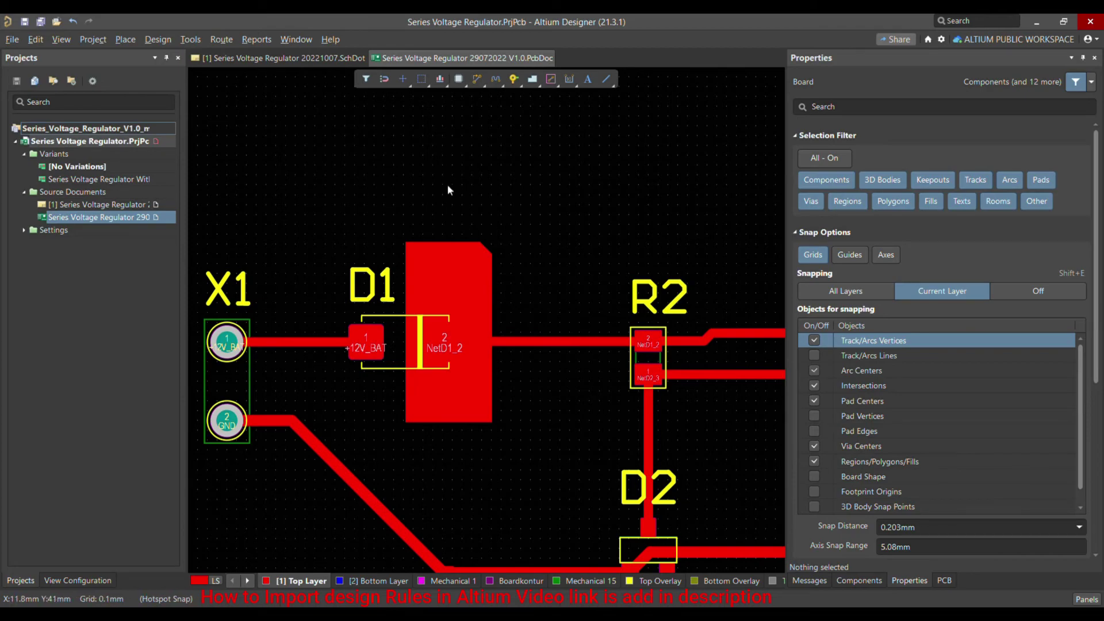
pyautogui.click(513, 81)
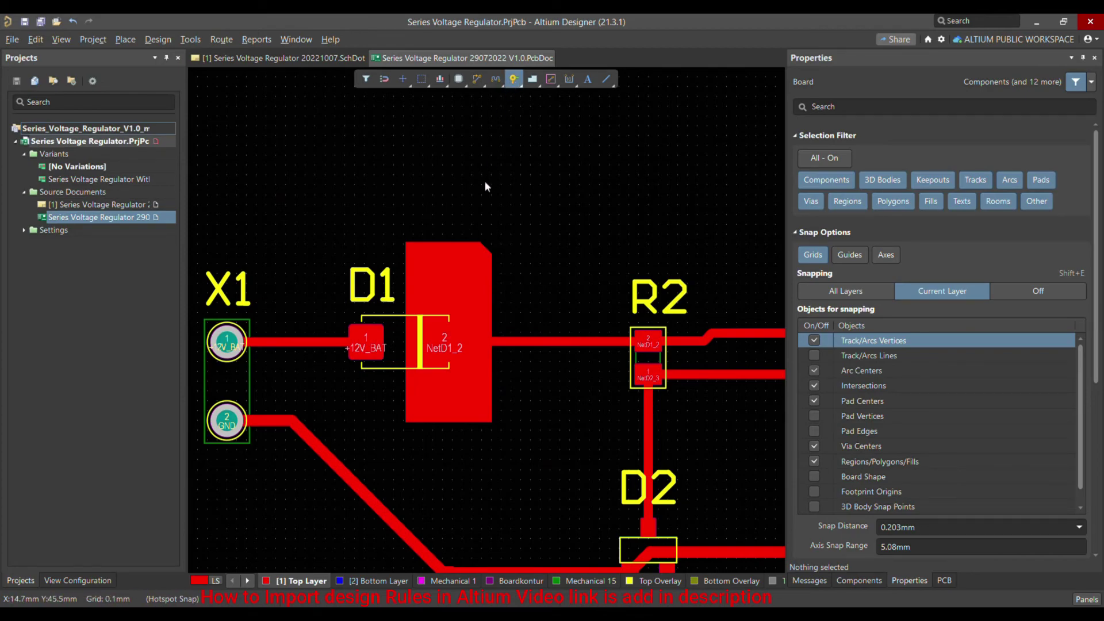
pyautogui.click(436, 289)
pyautogui.click(471, 290)
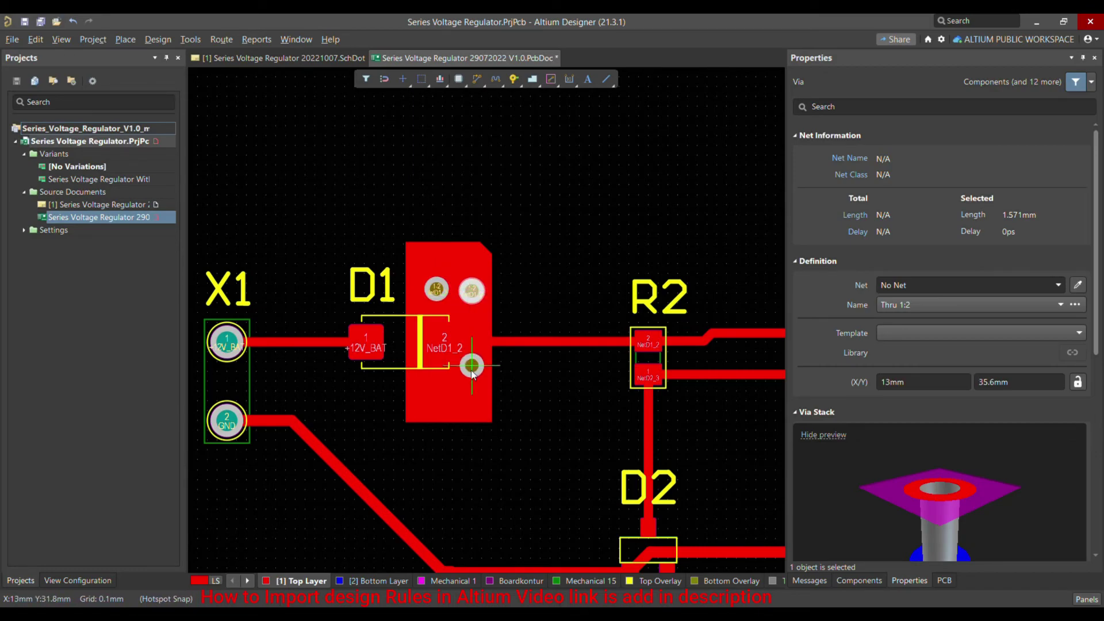
pyautogui.click(474, 394)
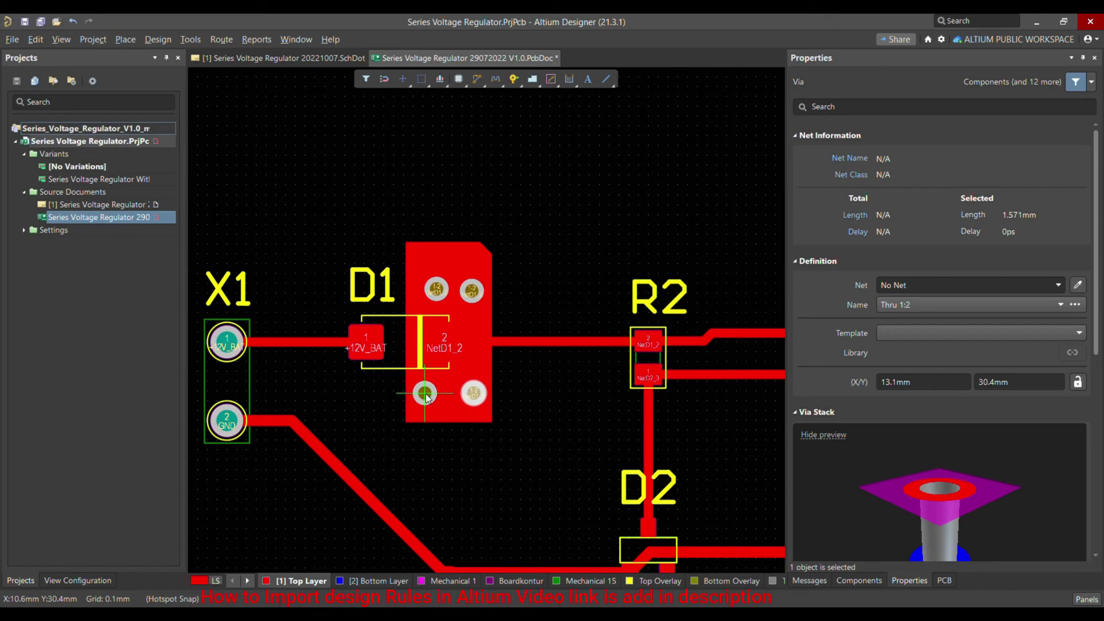
pyautogui.click(425, 395)
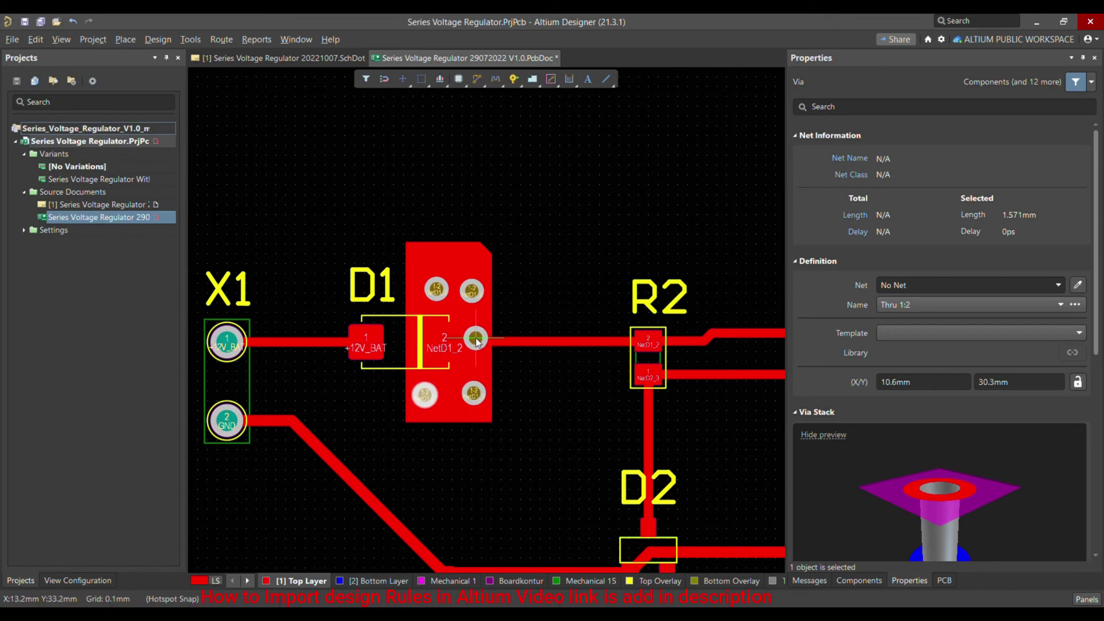
pyautogui.click(476, 342)
pyautogui.press('Escape')
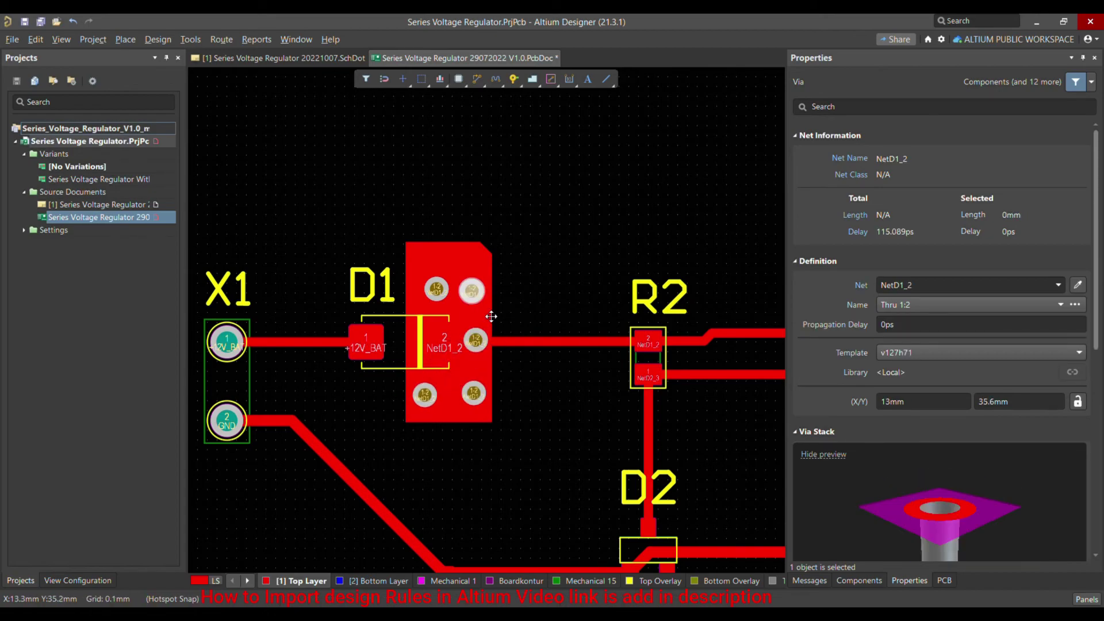
# Widen the NetD1_2 polygon by moving its edge toward R2, and repour the selected polygon around the vias.
pyautogui.click(488, 339)
pyautogui.moveTo(498, 341); pyautogui.dragTo(517, 340)
pyautogui.keyDown('ctrl'); pyautogui.scroll(2, 456, 330); pyautogui.keyUp('ctrl')
pyautogui.rightClick(525, 274)
pyautogui.moveTo(576, 419)
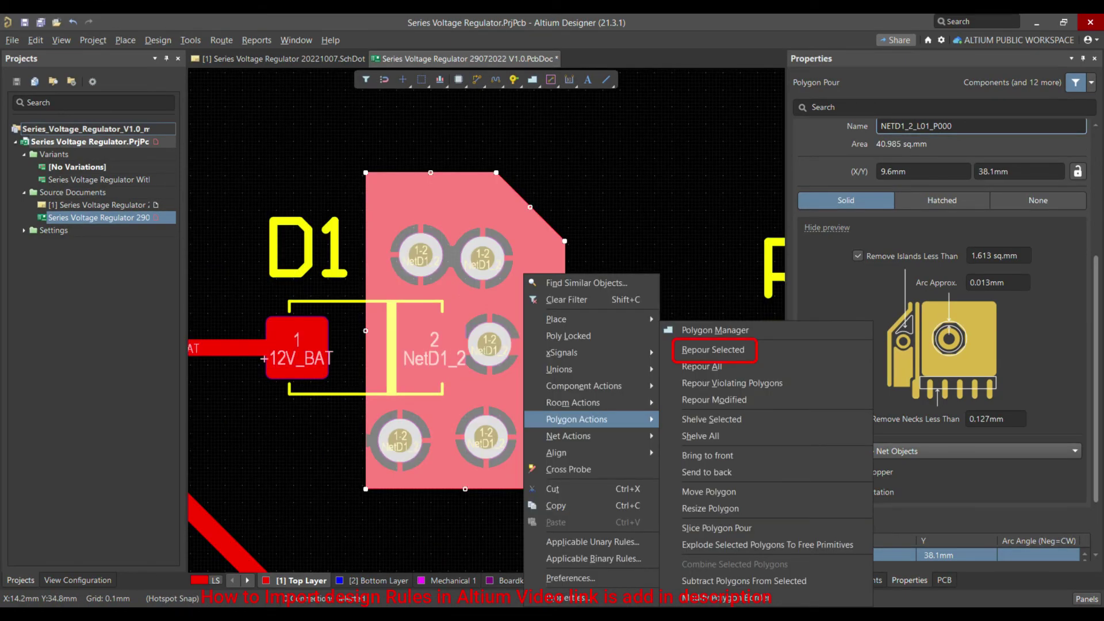
pyautogui.click(713, 349)
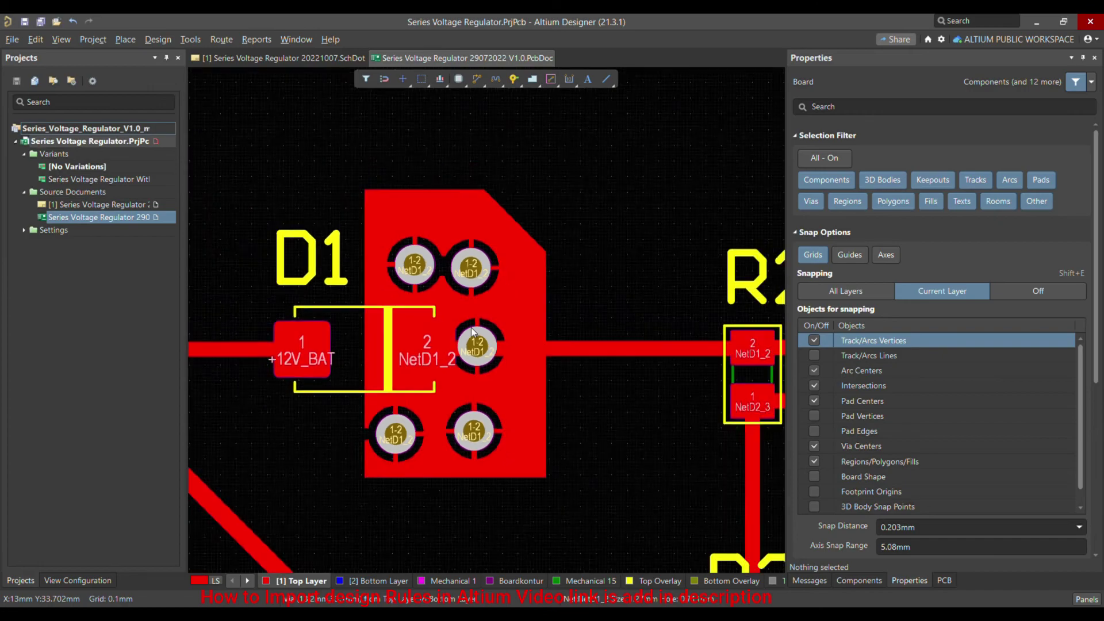
pyautogui.keyDown('ctrl'); pyautogui.scroll(-1, 471, 327); pyautogui.keyUp('ctrl')
pyautogui.keyDown('ctrl'); pyautogui.scroll(2, 416, 351); pyautogui.keyUp('ctrl')
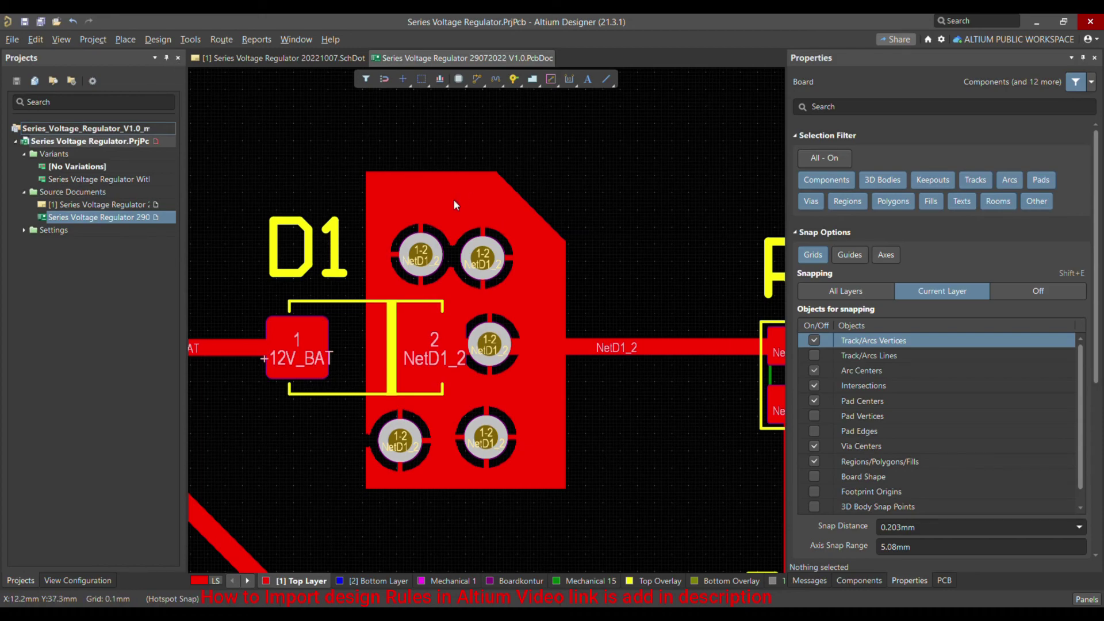
# Switch the vias' polygon connection design rule to direct connect, repour the selected polygon and save the board.
pyautogui.click(163, 39)
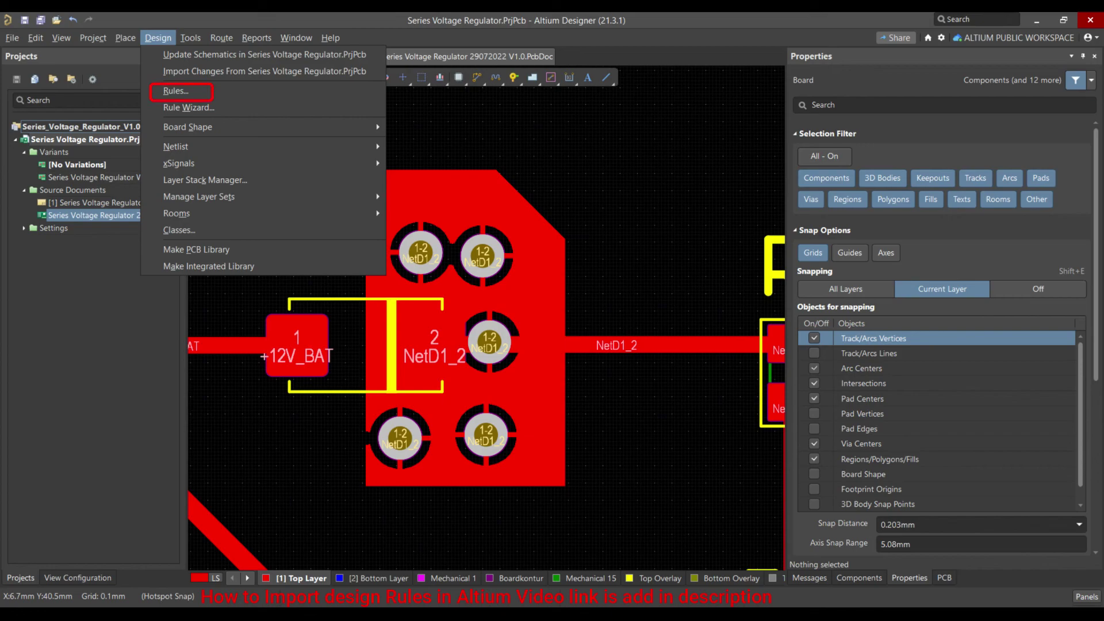
pyautogui.click(175, 91)
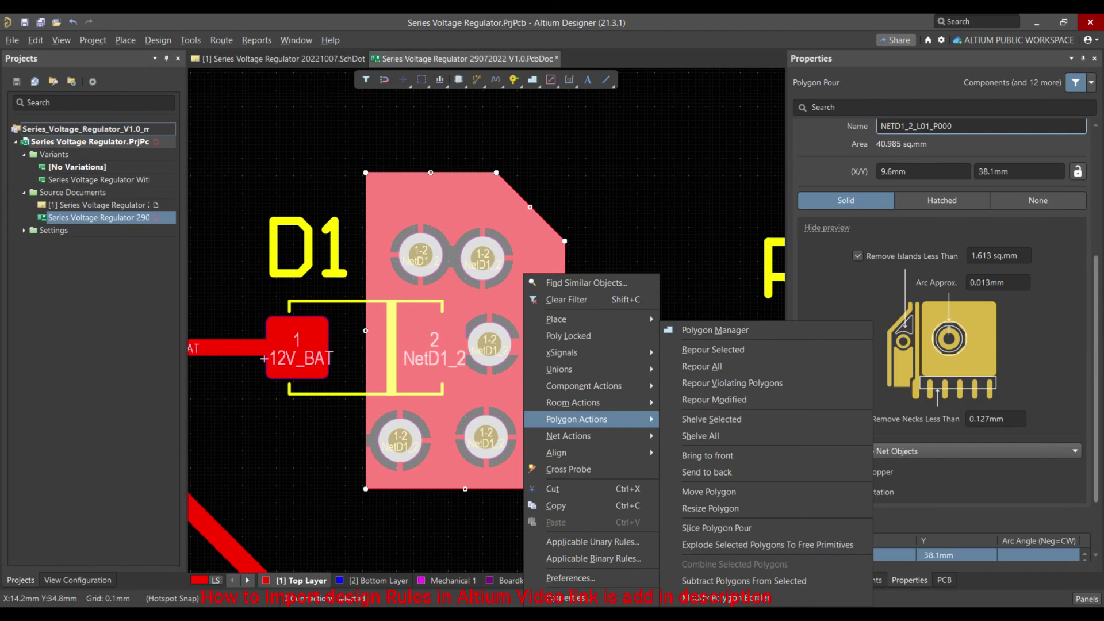
pyautogui.click(714, 349)
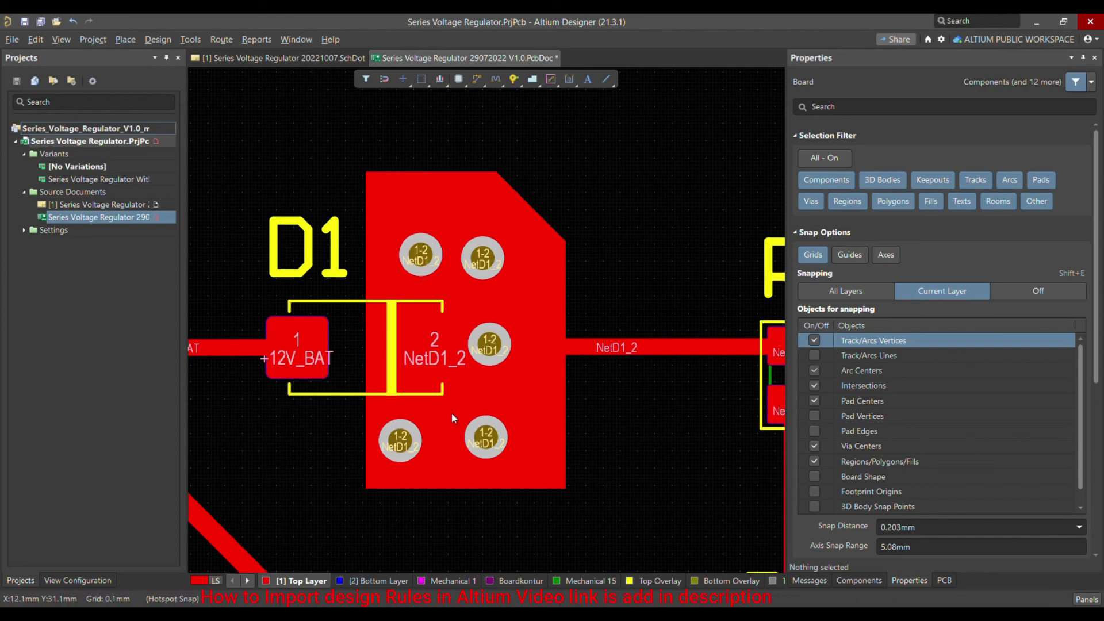
pyautogui.hotkey('ctrl', 's')
pyautogui.keyDown('ctrl'); pyautogui.scroll(-2, 483, 294); pyautogui.keyUp('ctrl')
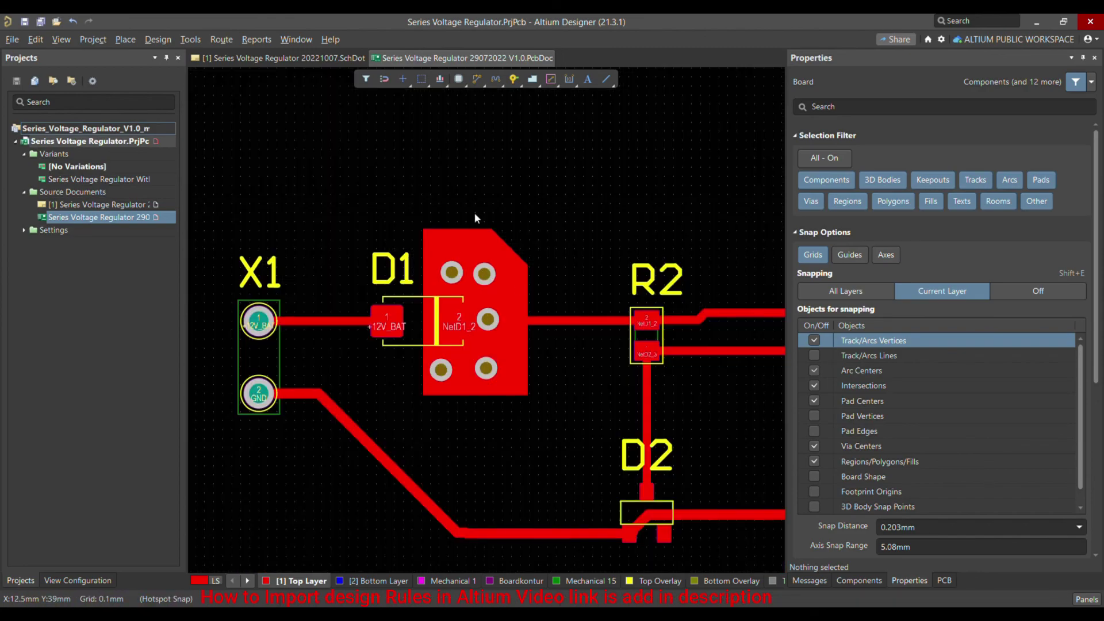